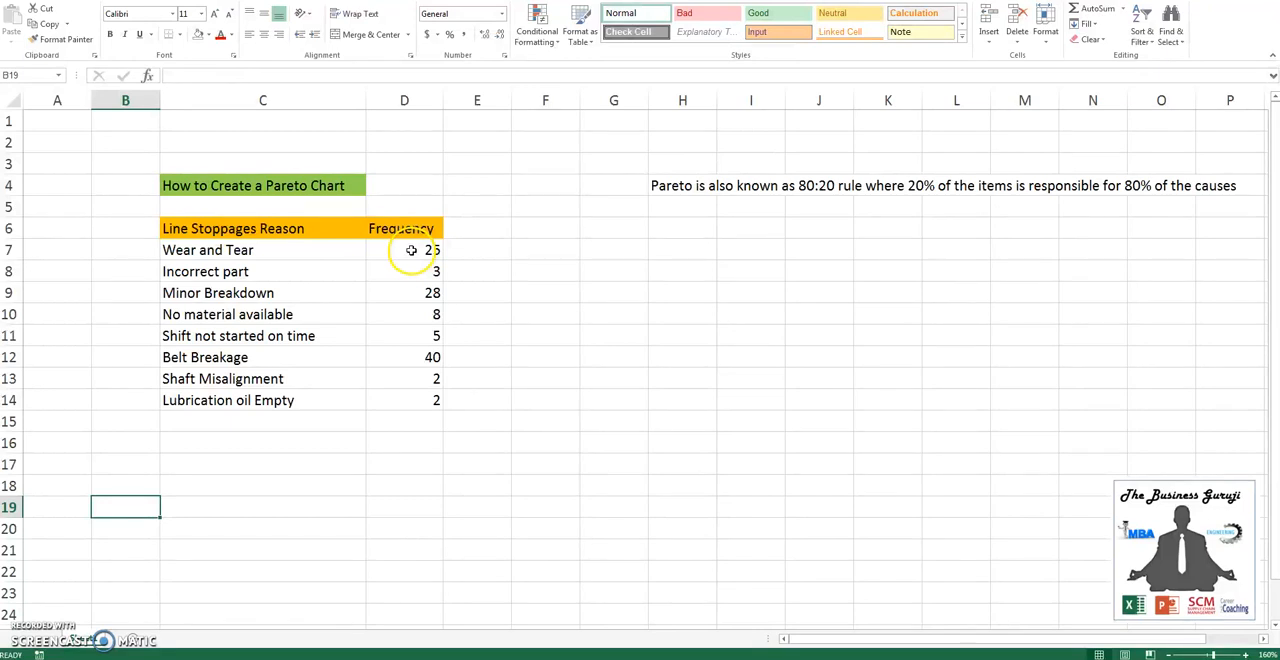
- Sort the line stoppage rows in C7:D14 by frequency from largest to smallest
click(411, 250)
key(ctrl+shift+Down)
key(shift+Left)
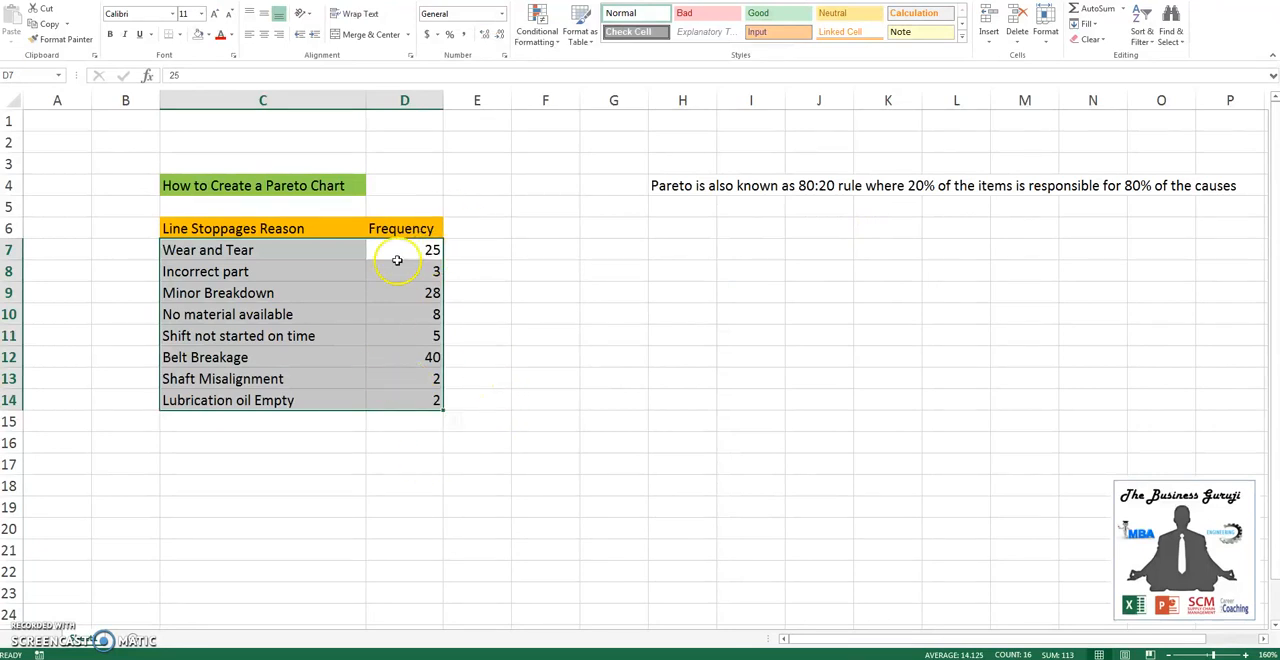
click(1141, 36)
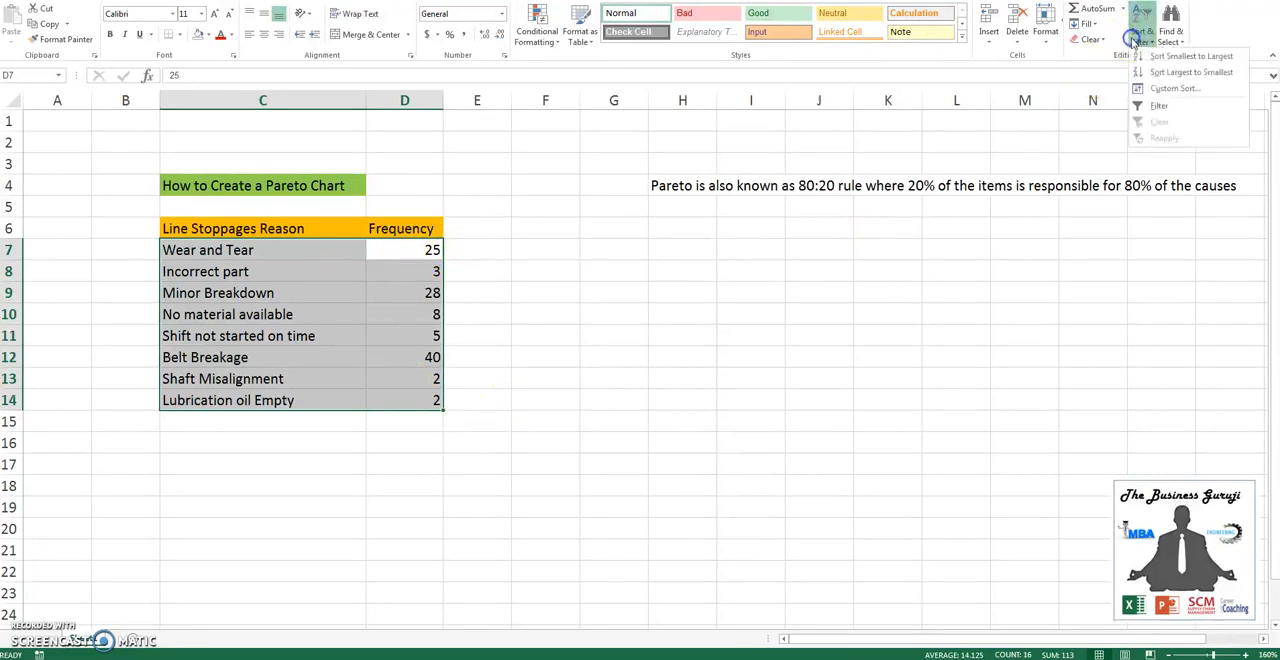
click(1188, 72)
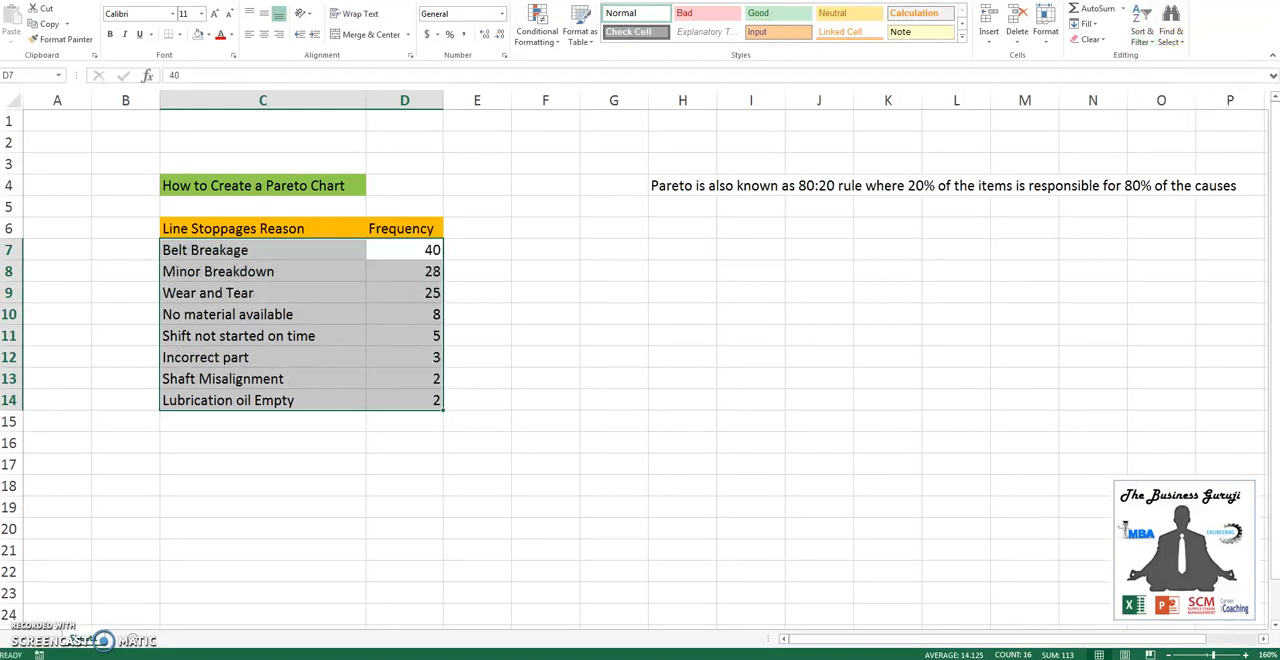
click(1141, 30)
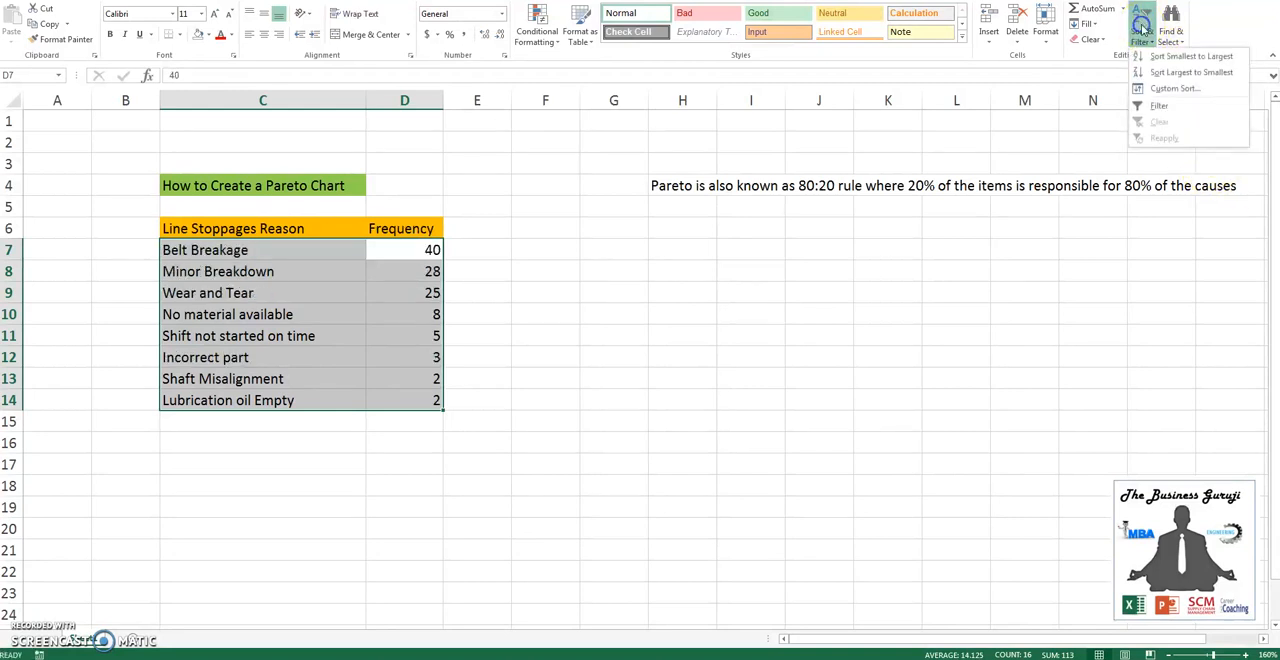
click(1197, 73)
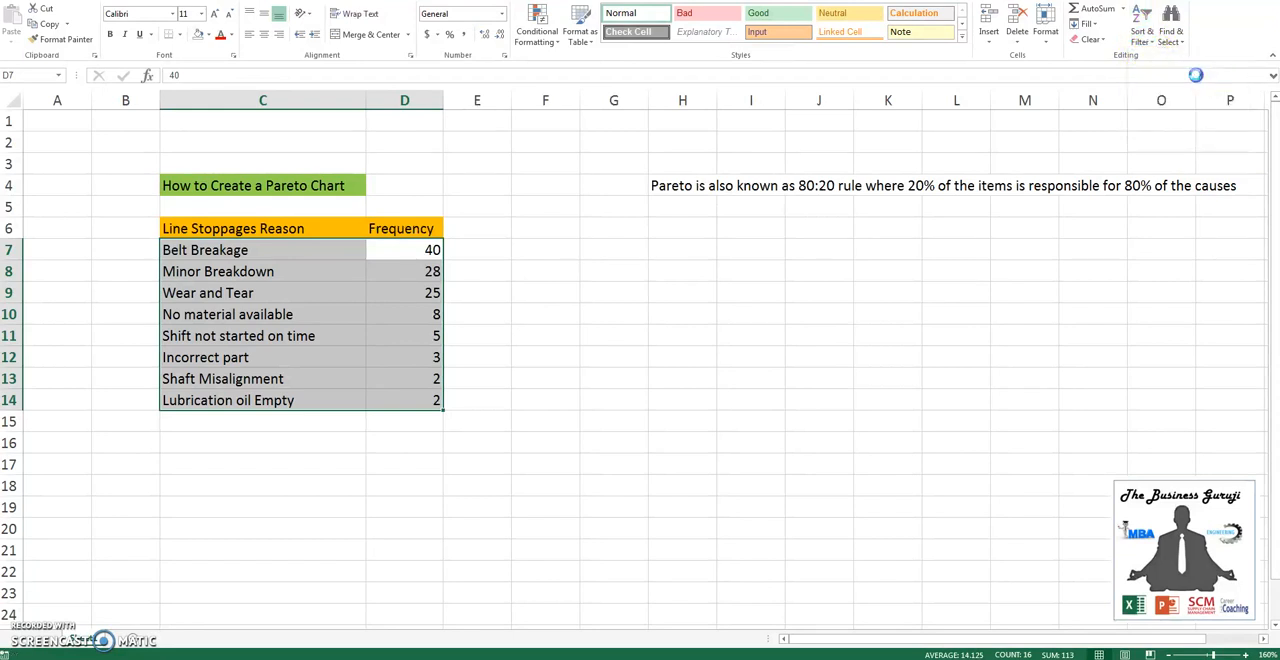
- Add the column header "%age of each cause" in E6, beside Frequency
click(480, 228)
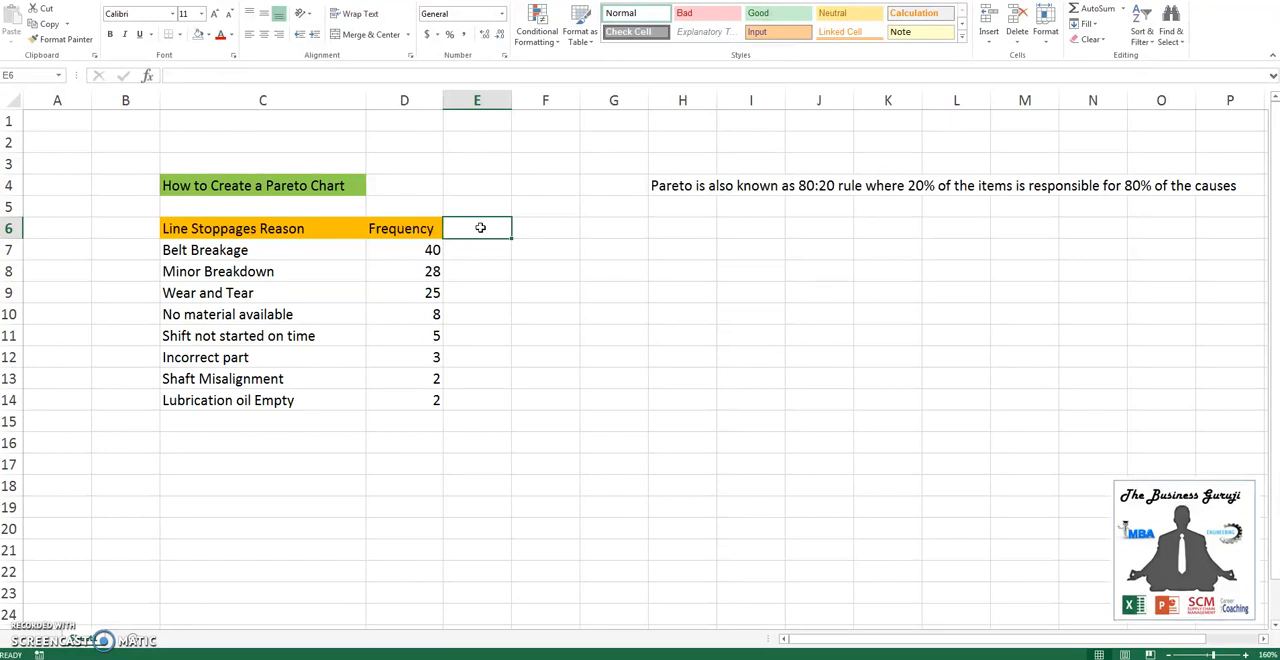
text(%age)
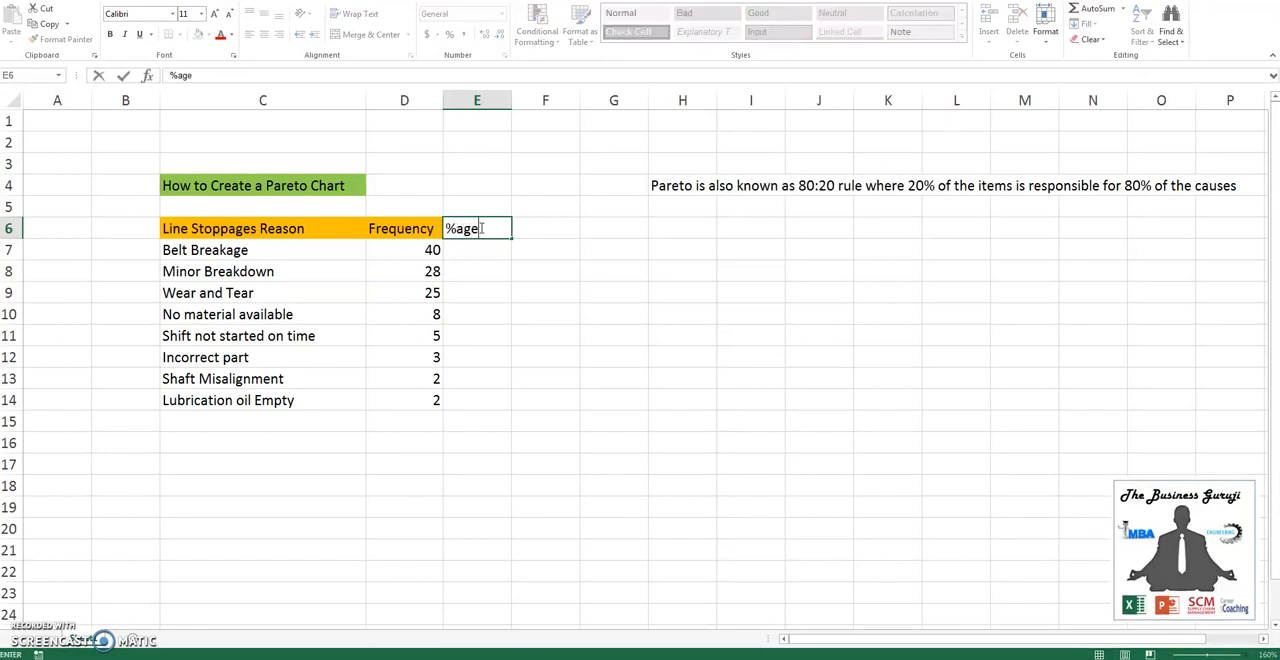
text( of each ca)
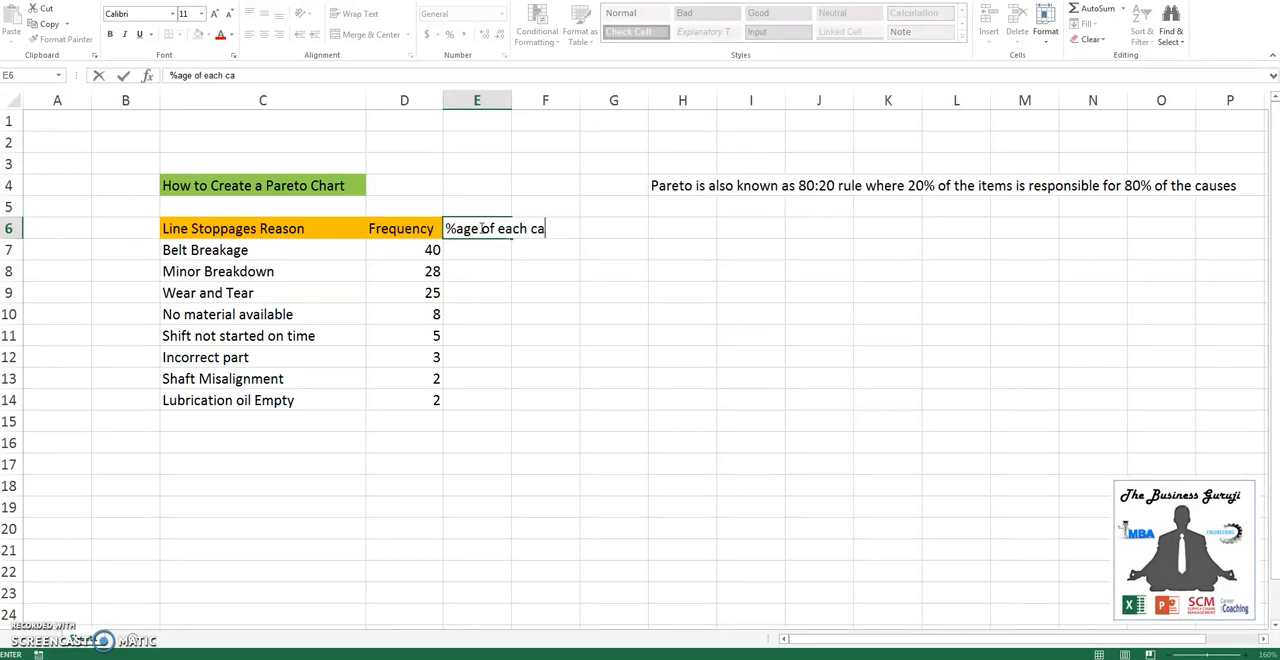
text(use)
key(Return)
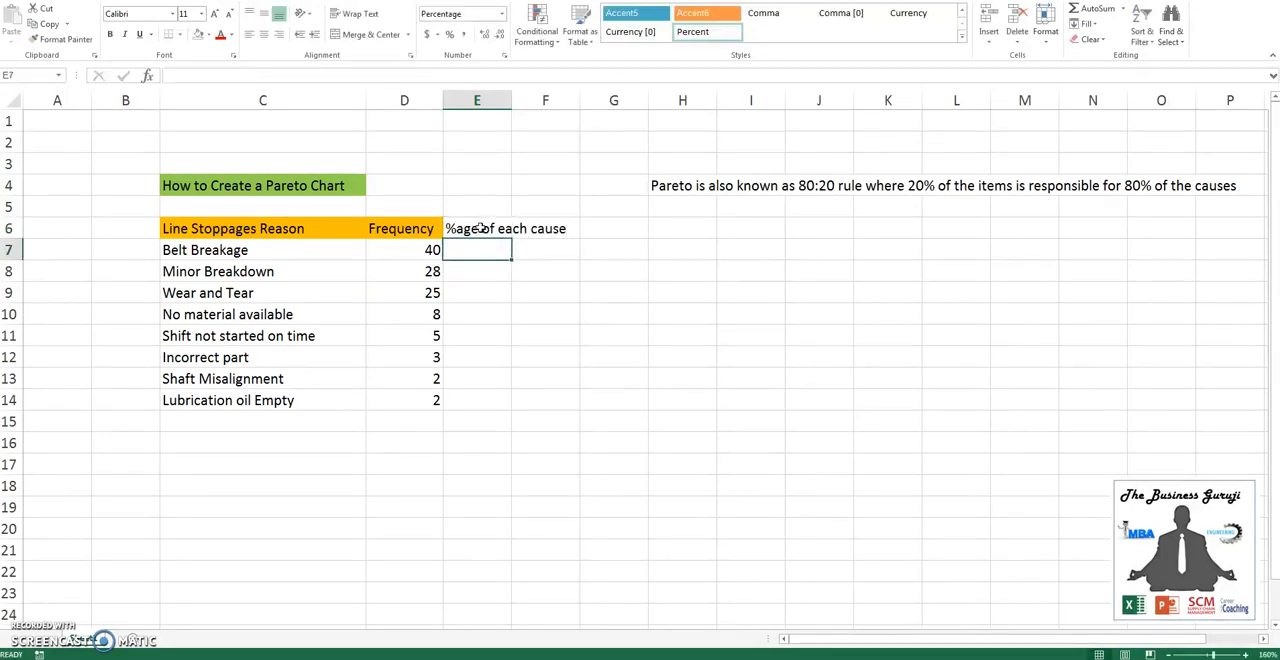
- Total the frequencies in D15 with a SUM of D7:D14
key(Left)
key(ctrl+Down)
key(Down)
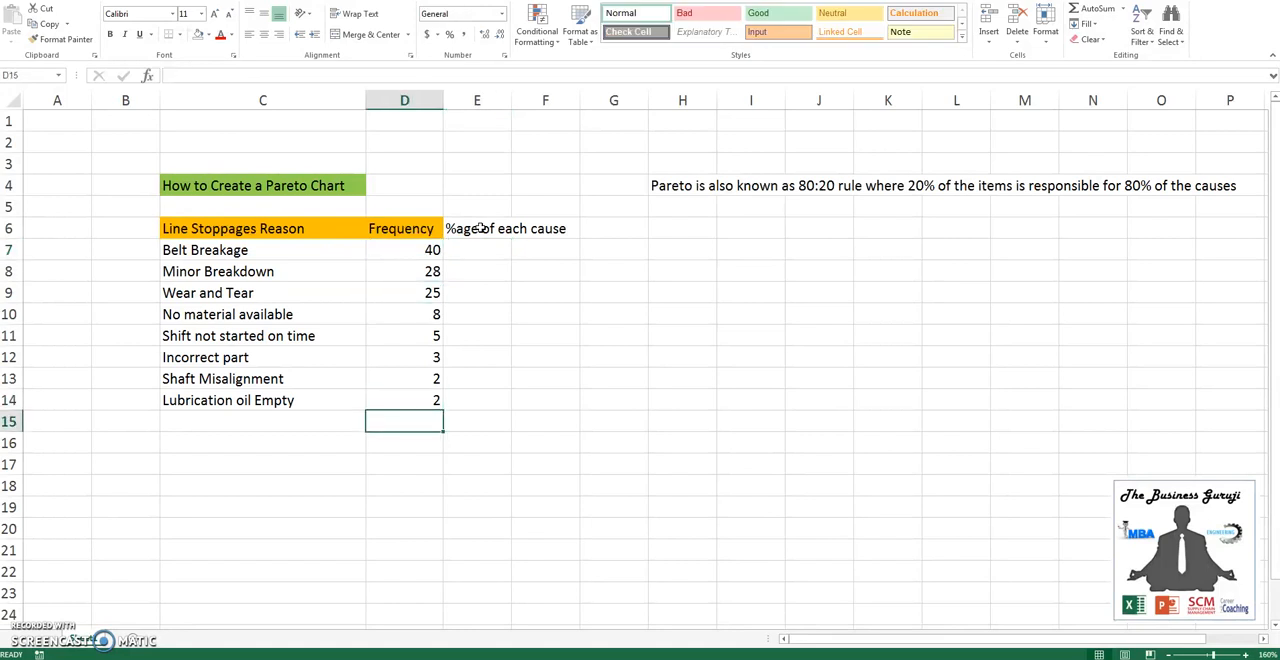
text(=SUM()
key(Up)
key(ctrl+shift+Up)
key(shift+Down)
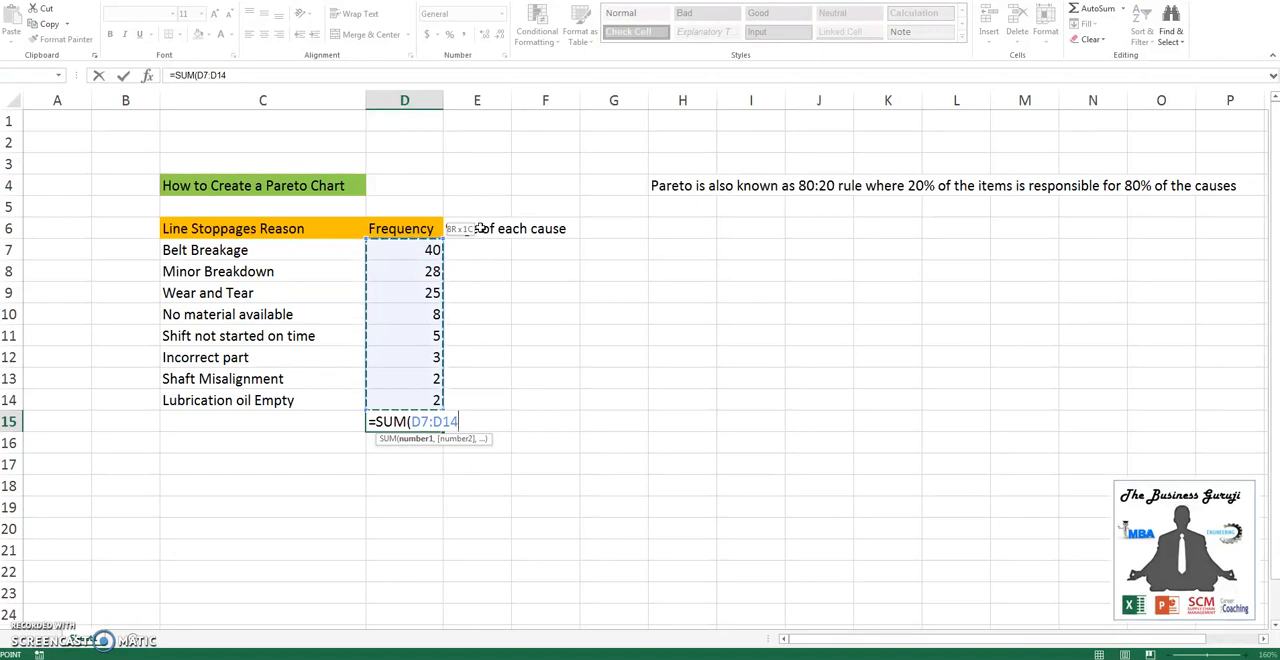
key(Return)
key(Up)
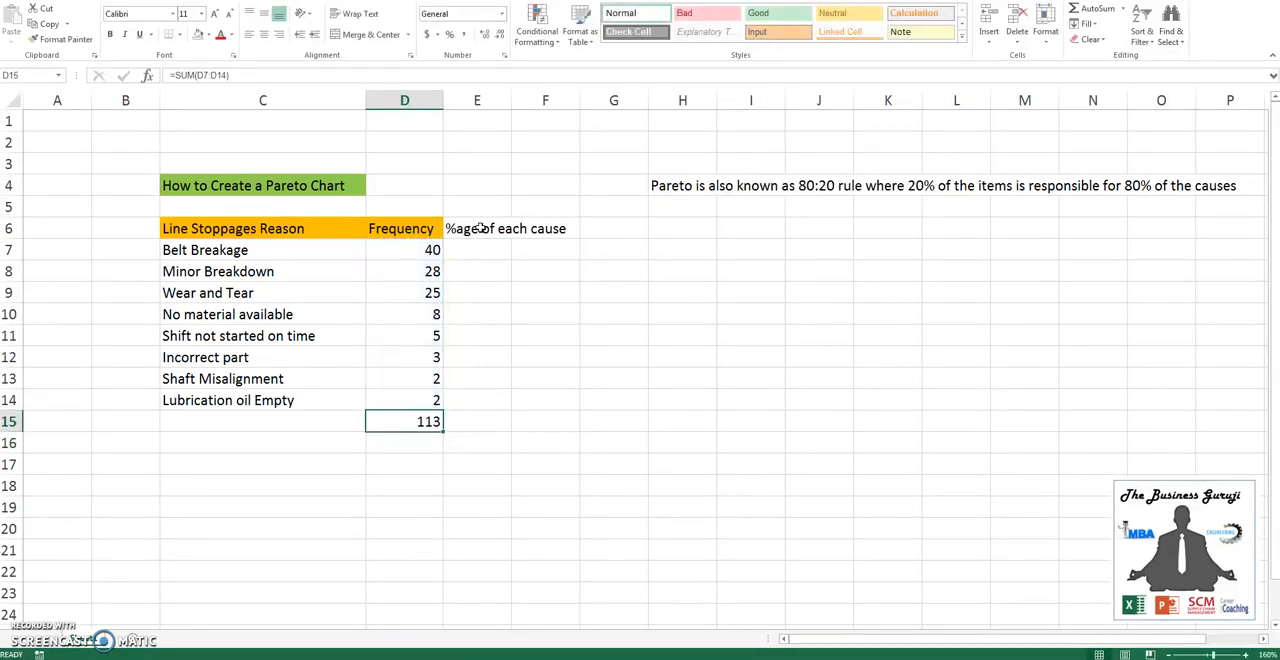
- Calculate the first cause's share in E7 with =D7/$D$15, keeping the total as an absolute reference
key(Right)
click(481, 228)
key(Down)
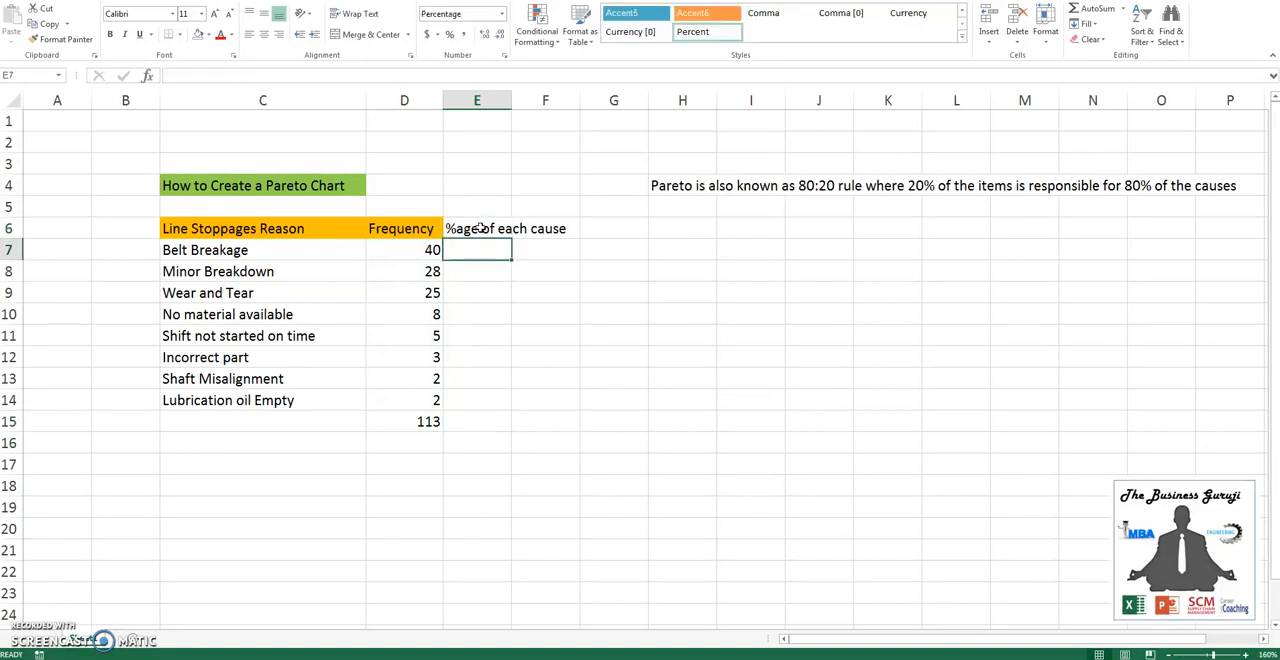
text(=)
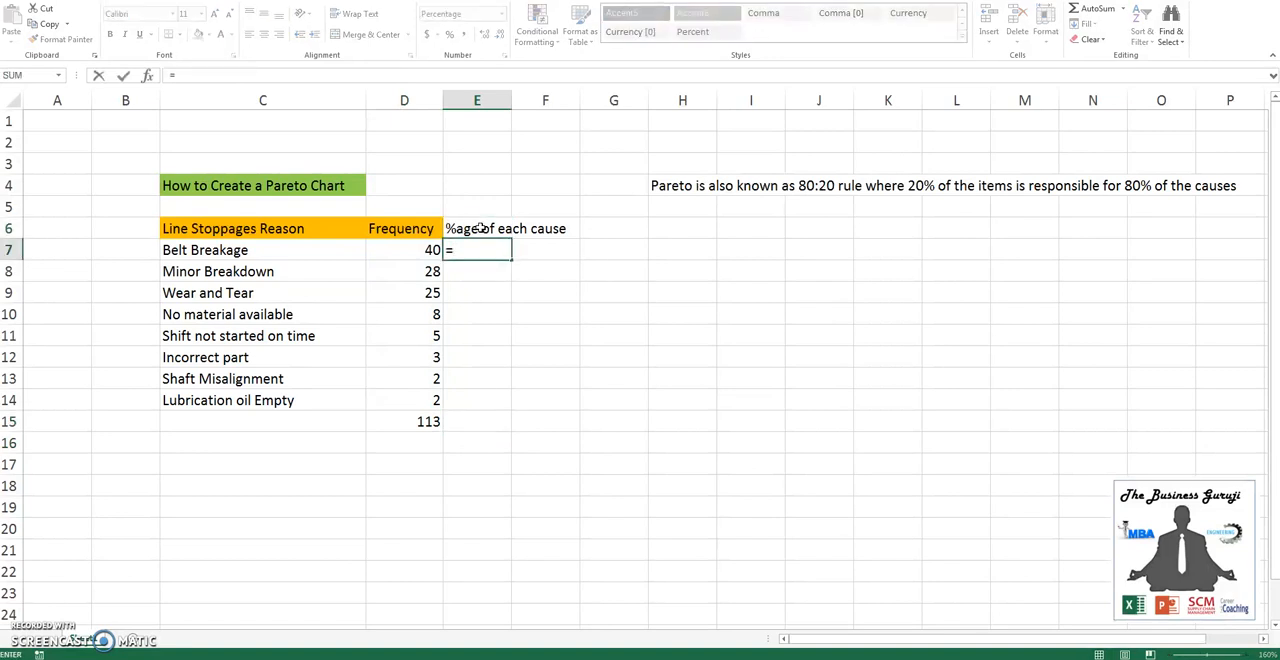
key(Left)
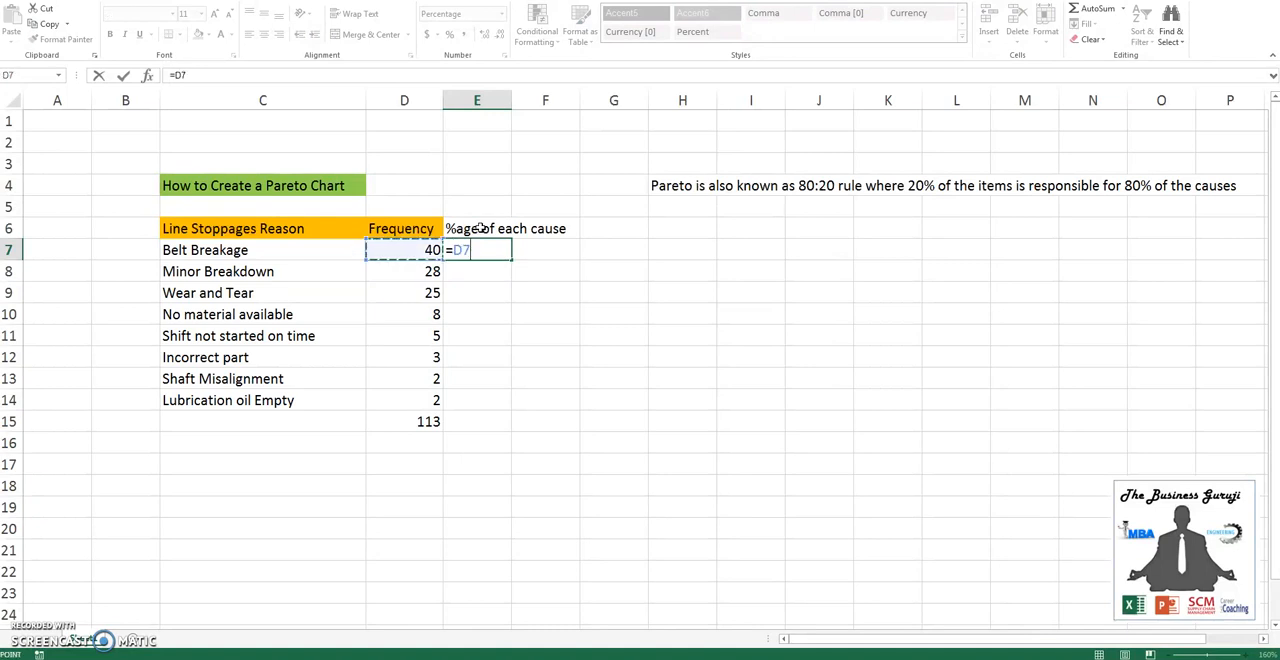
text(/)
key(Left)
key(ctrl+Down)
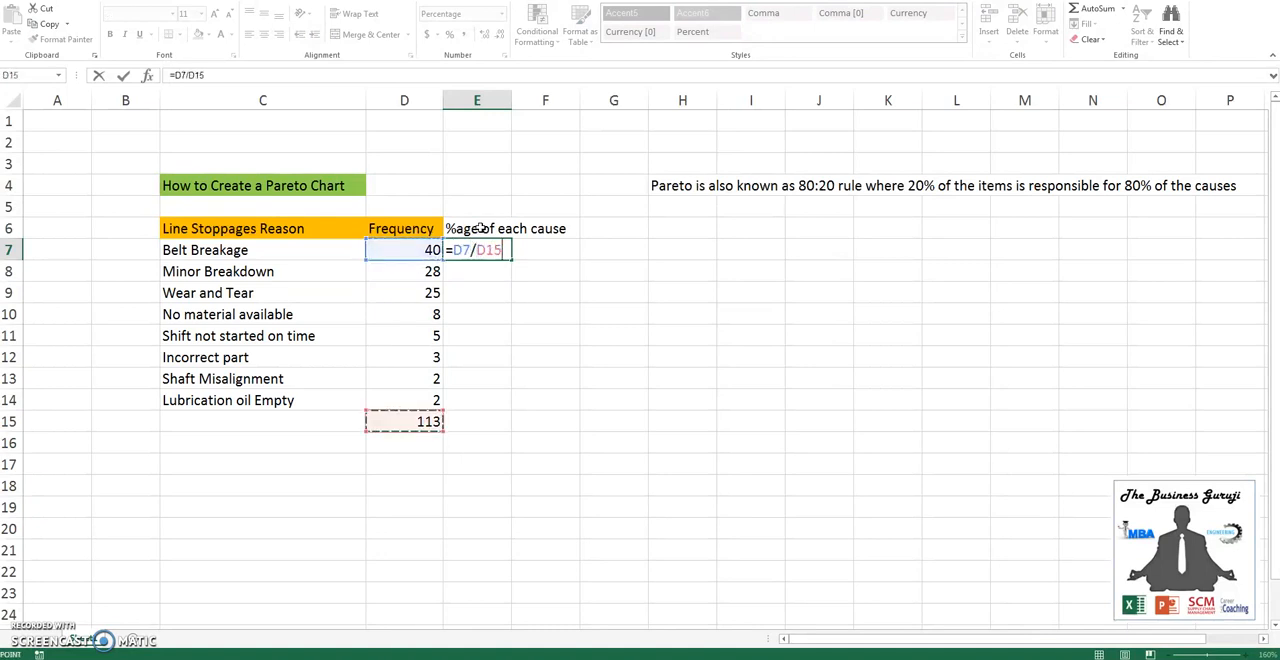
key(F4)
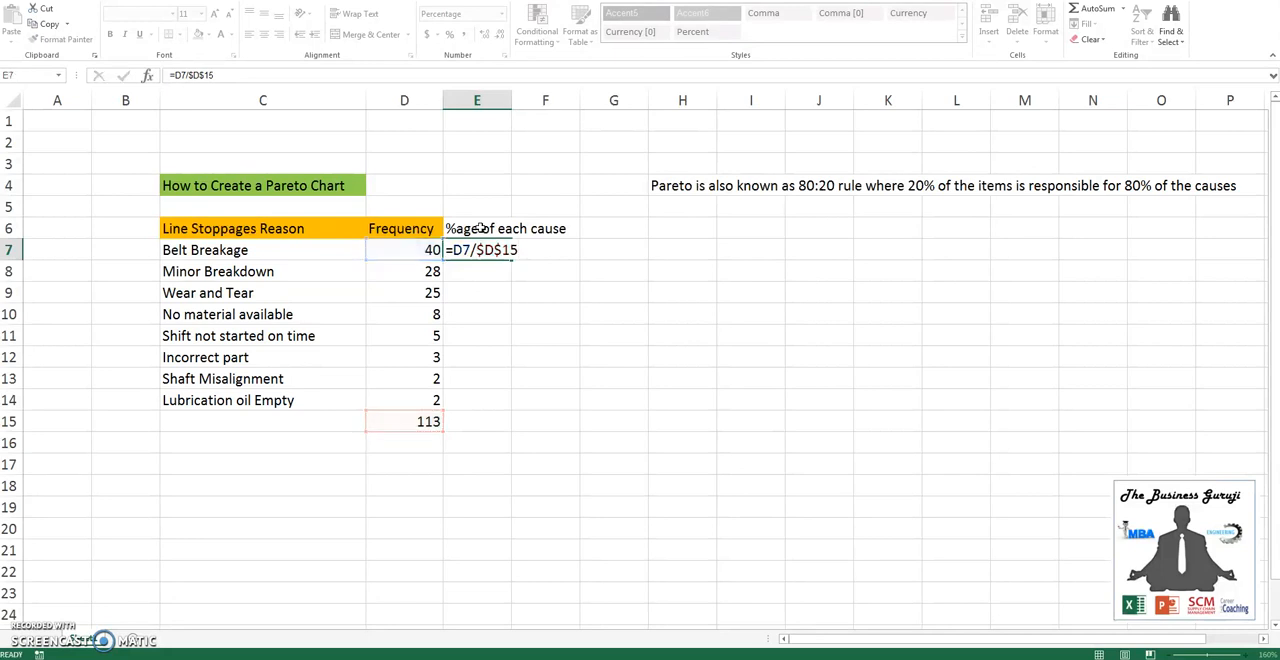
key(Return)
- Copy the share formula from E7 down to E14 for all remaining causes
key(Up)
key(ctrl+c)
key(Left)
key(ctrl+Down)
key(Right)
key(Up)
key(ctrl+shift+Up)
key(ctrl+v)
- Select the shares of the first three causes, E7:E9, to examine their combined percentage
key(Down)
key(ctrl+Up)
key(ctrl+Up)
key(Down)
key(shift+Down)
key(shift+Down)
key(ctrl+v)
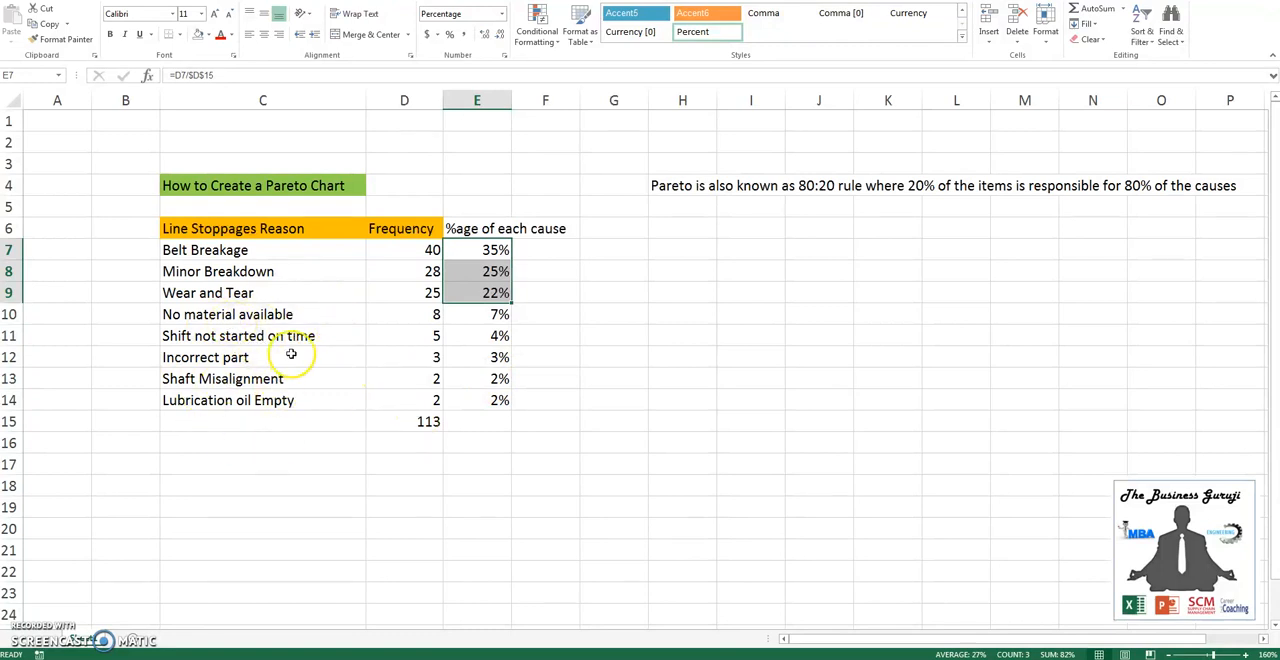
- Add the column header "Cumulative %age" in F6
click(541, 221)
text(Cu)
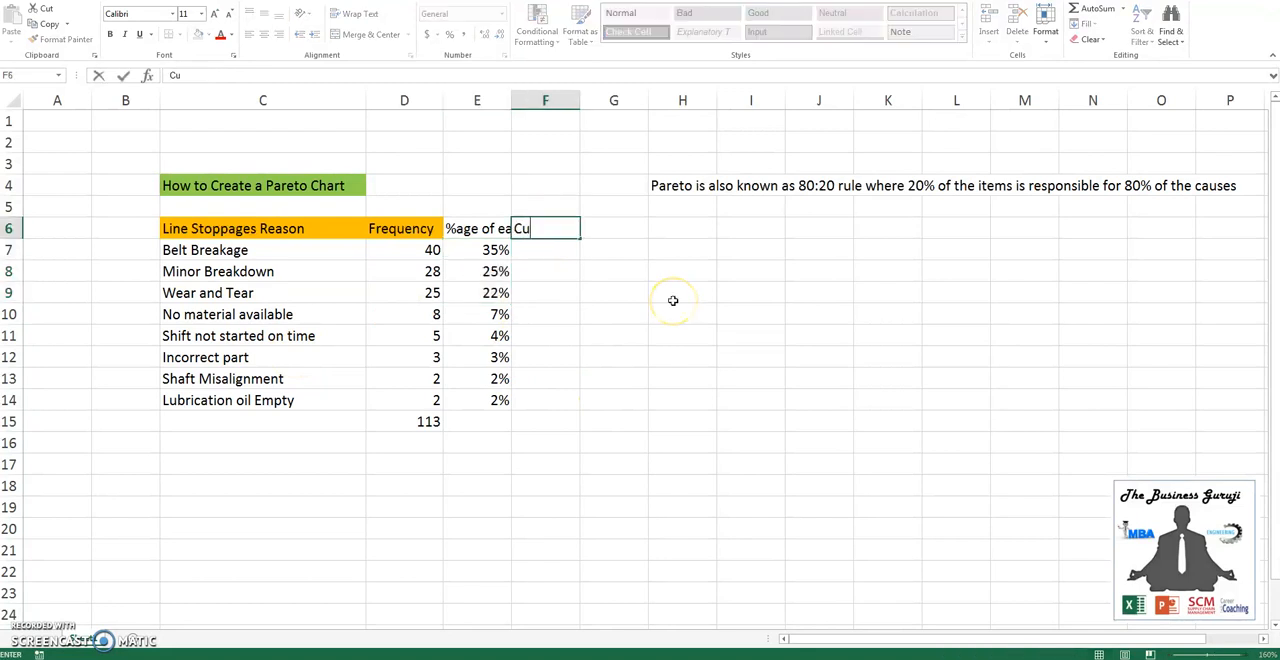
text(mulative)
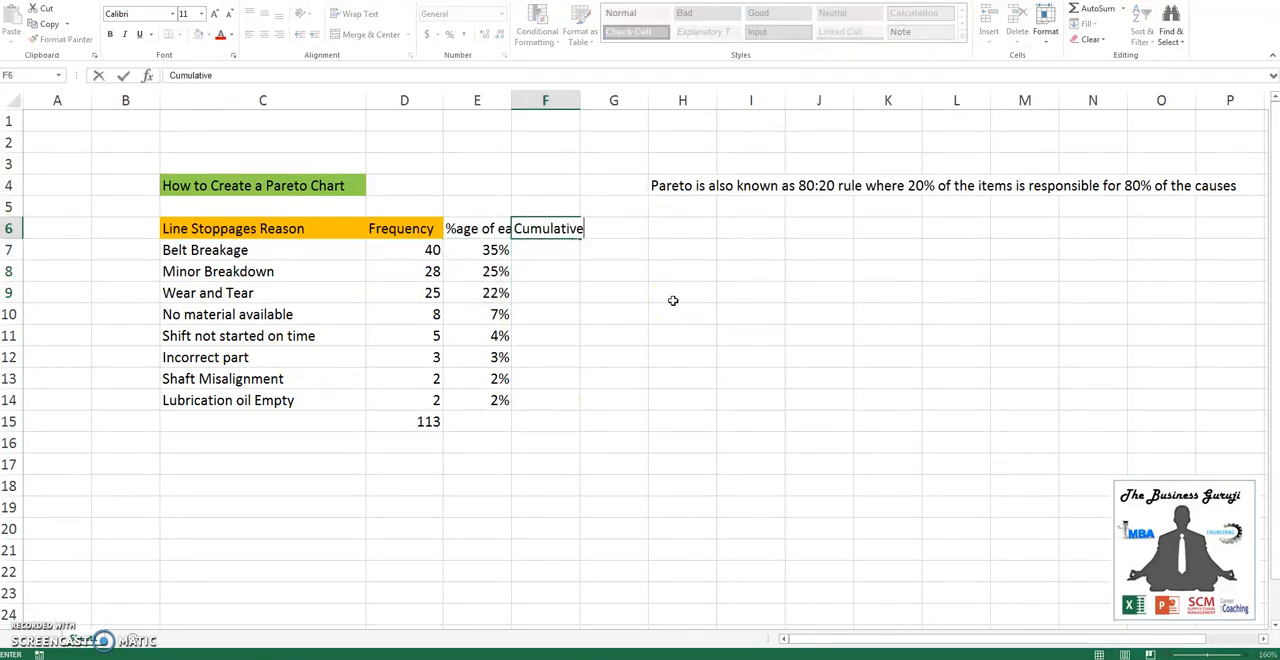
text( %age)
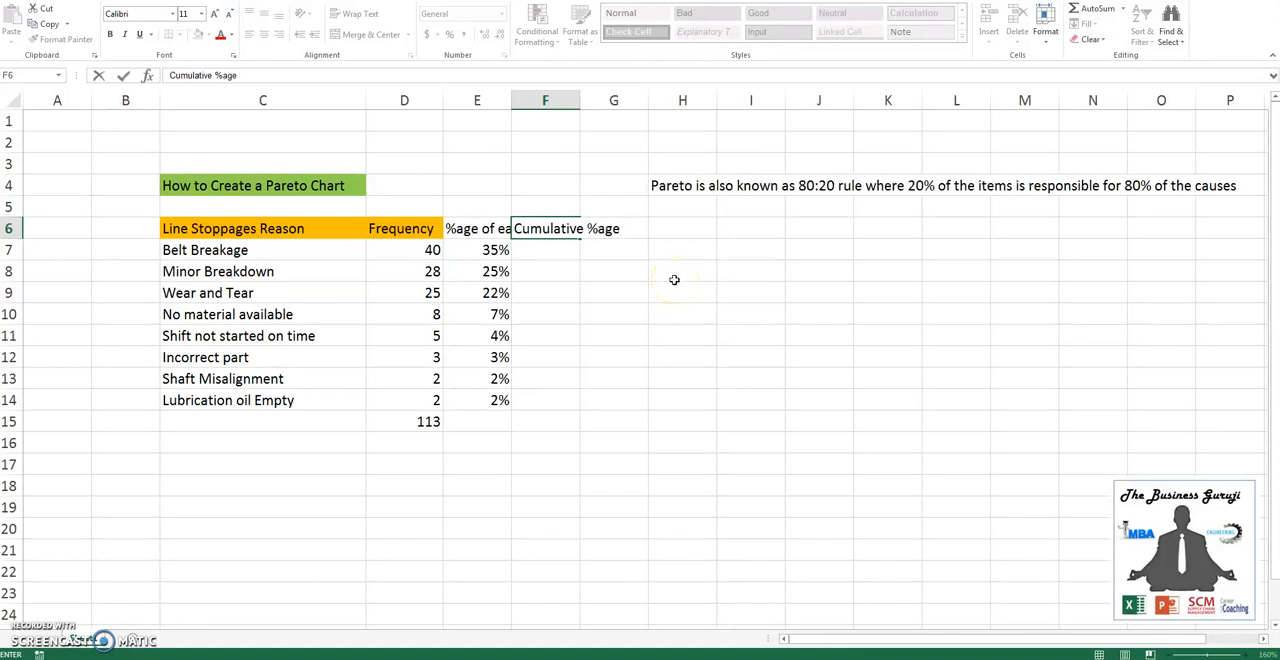
key(Return)
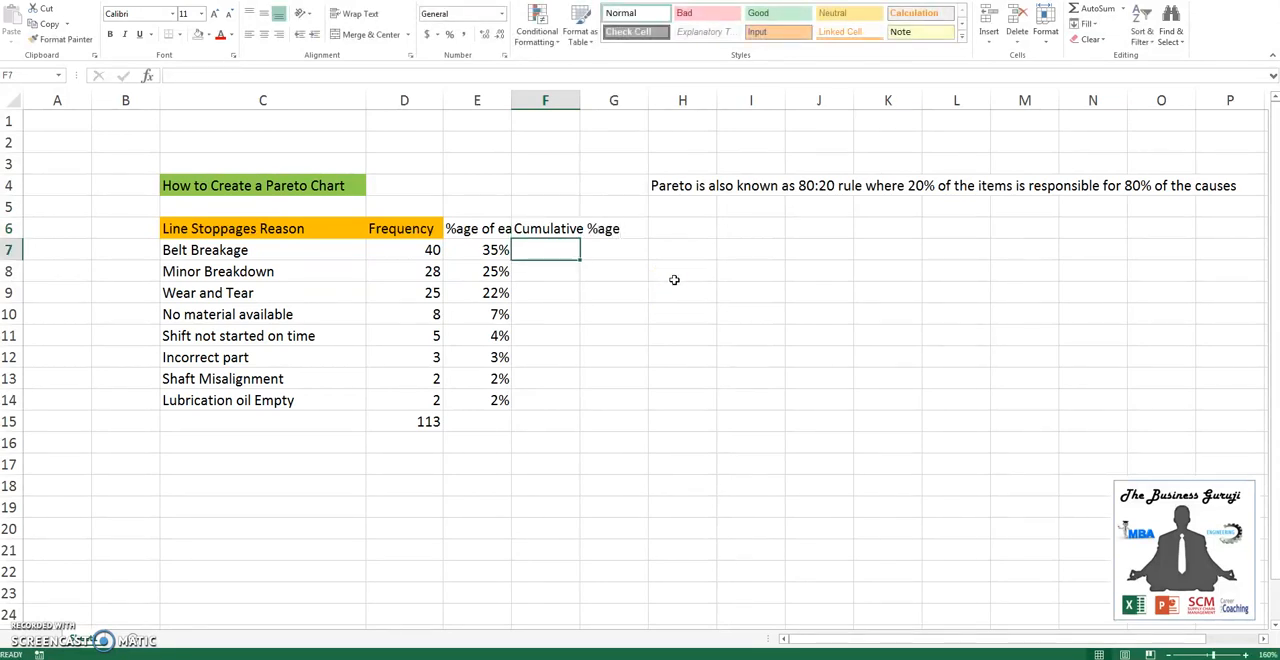
- Enter the running-total formula =SUM($E$7:E7) in F7, with the start of the range fixed
text(=sum)
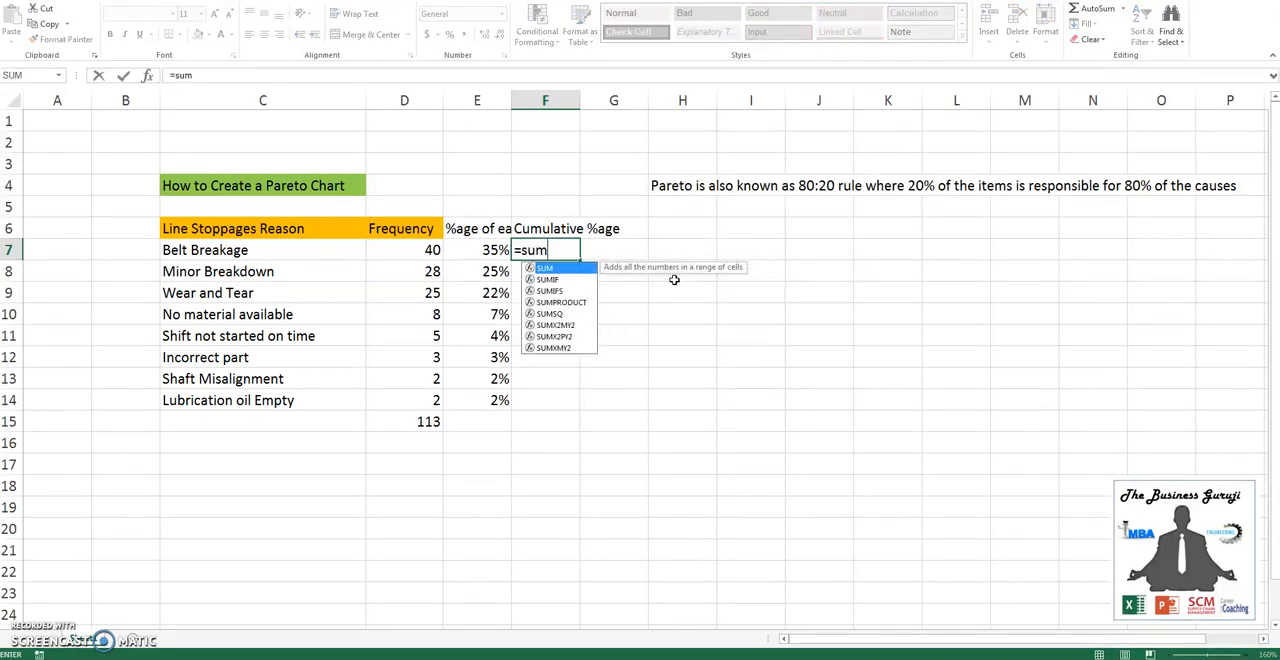
key(Tab)
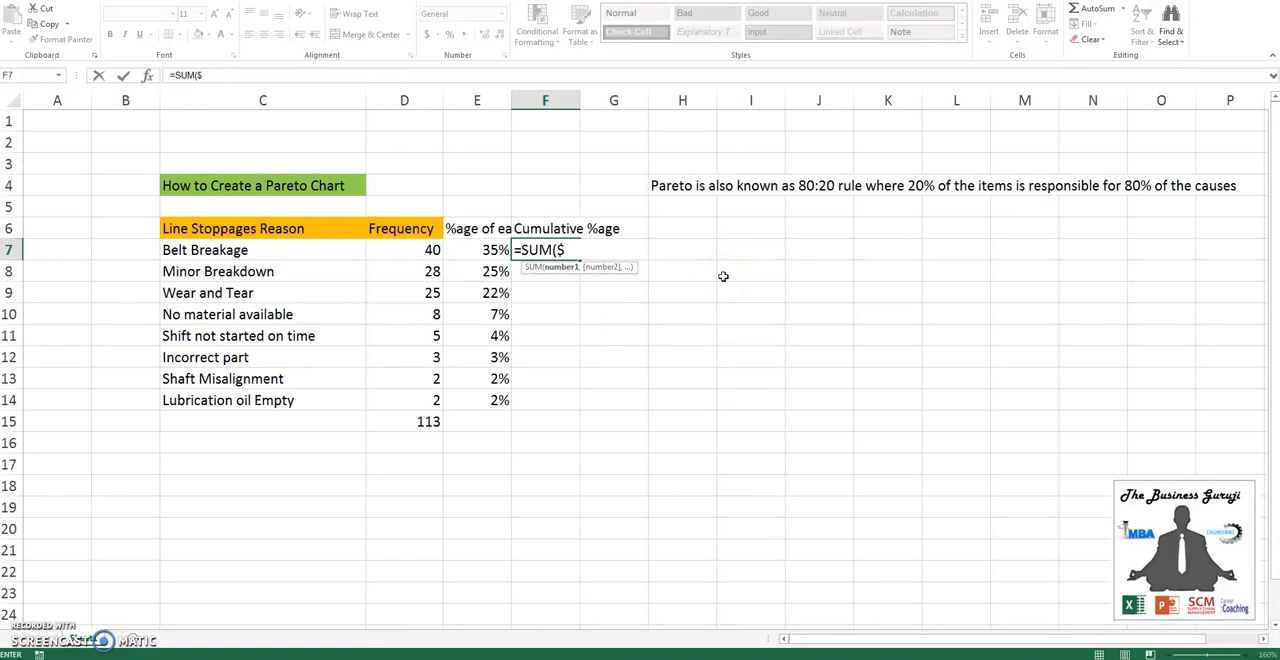
text($E7)
key(BackSpace)
text($7)
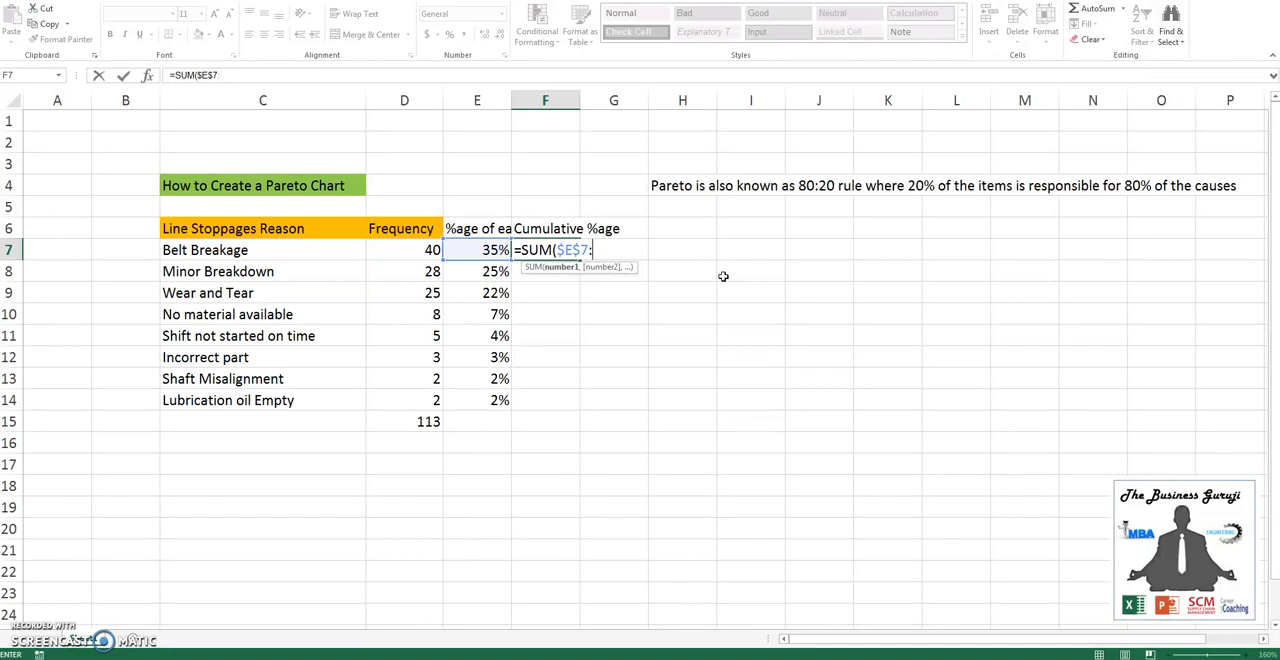
text(:E)
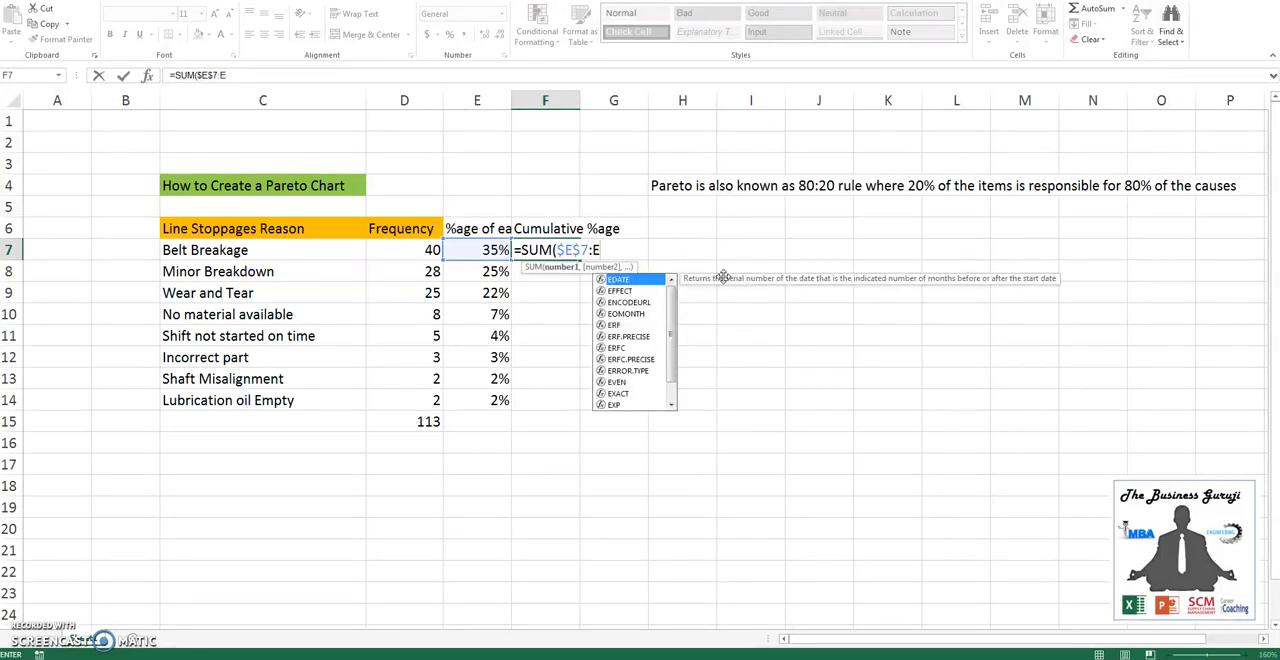
text(7)
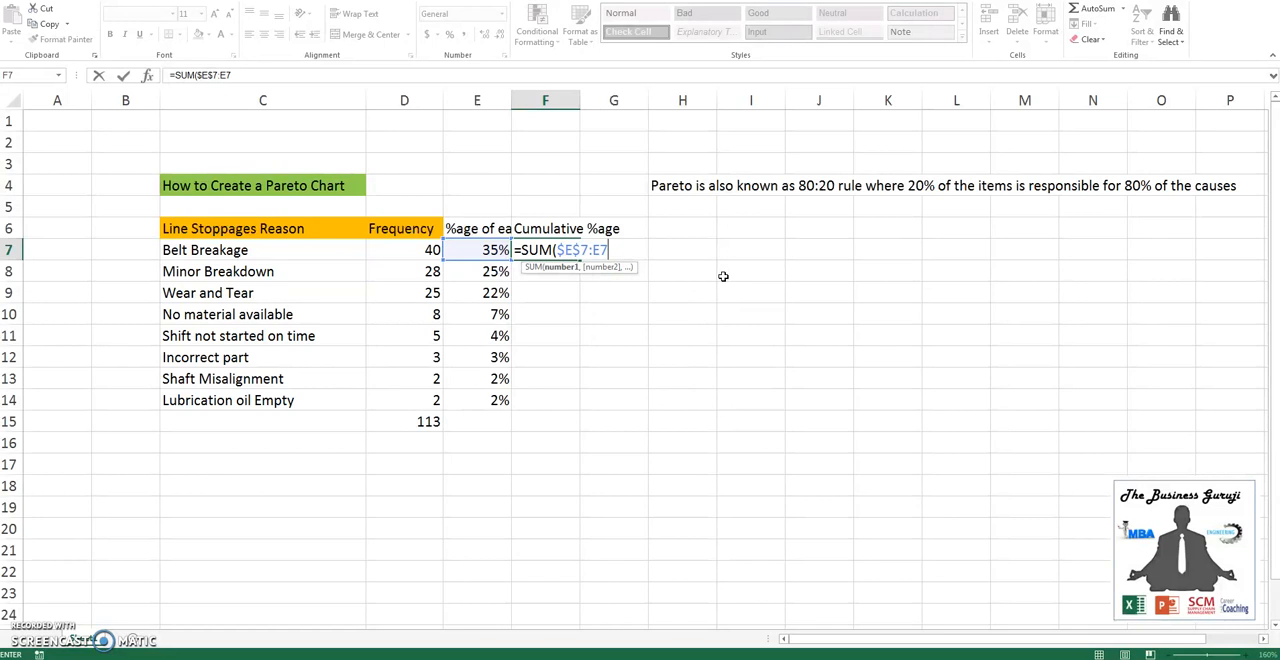
text())
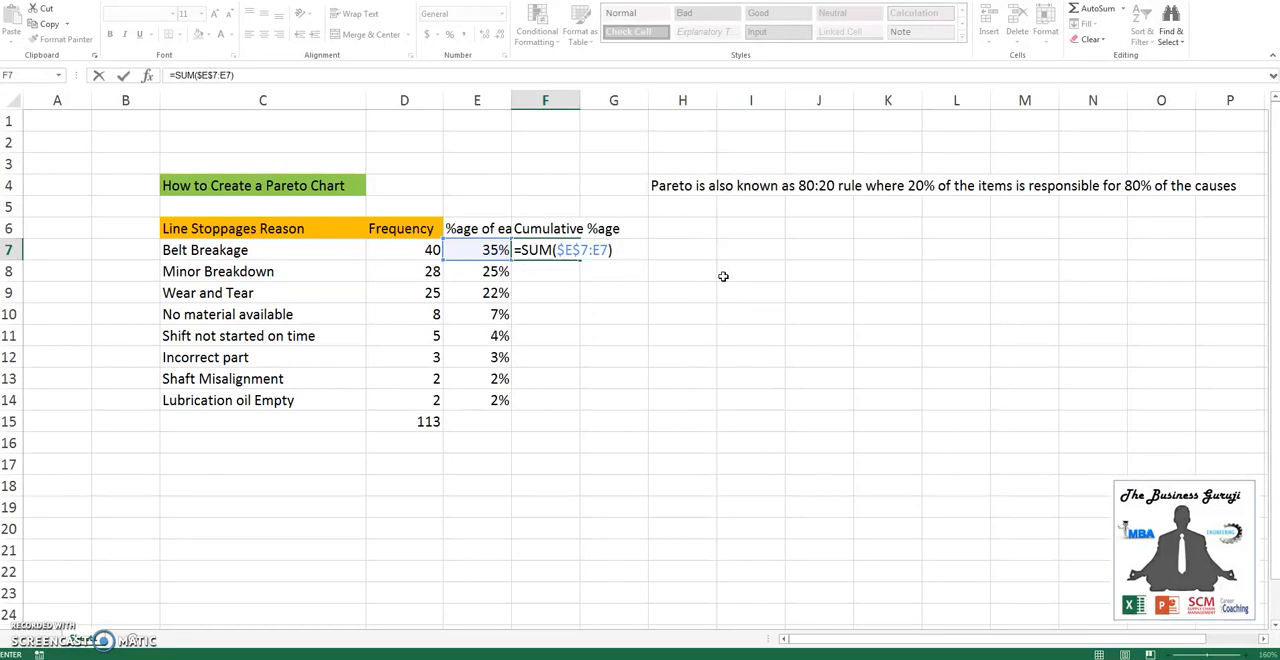
key(Return)
- Copy the cumulative percentage formula from F7 down to F14
key(Up)
key(ctrl+c)
key(Left)
key(ctrl+Down)
key(Right)
key(ctrl+shift+Up)
key(Return)
- Examine the ranges summed by the cumulative formulas in F9 and F14, and review the values in F7:F14
key(Down)
key(Up)
key(Up)
key(Up)
key(Up)
key(Up)
key(Up)
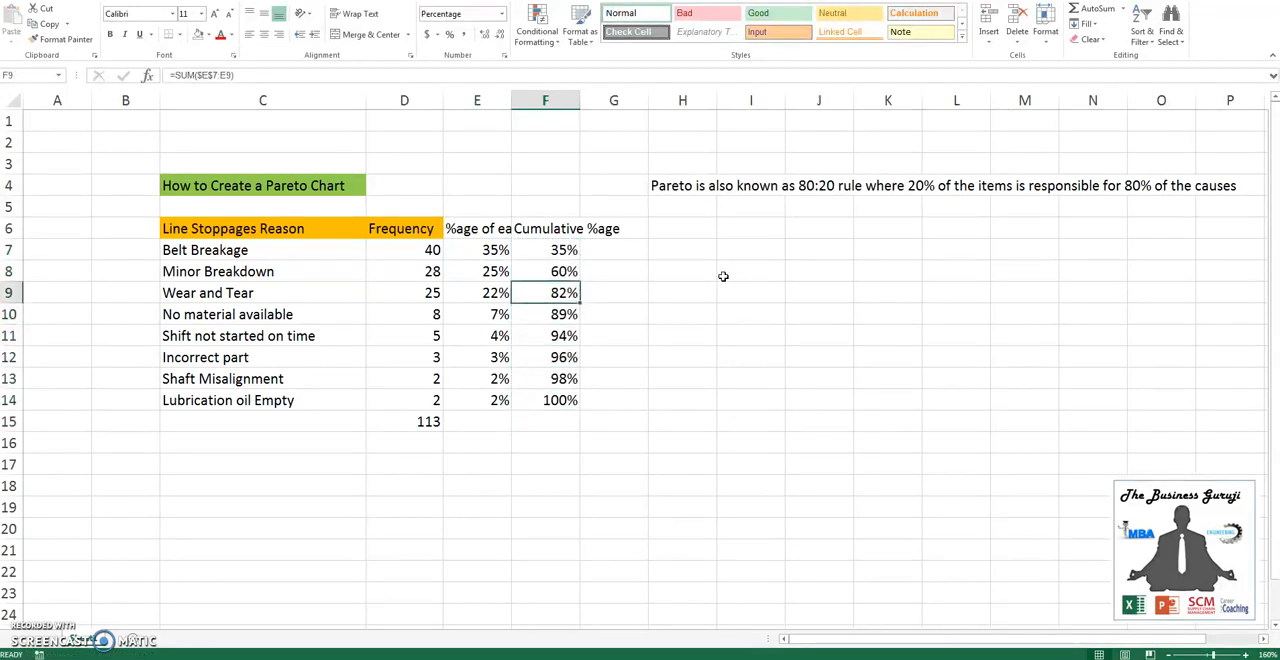
key(F2)
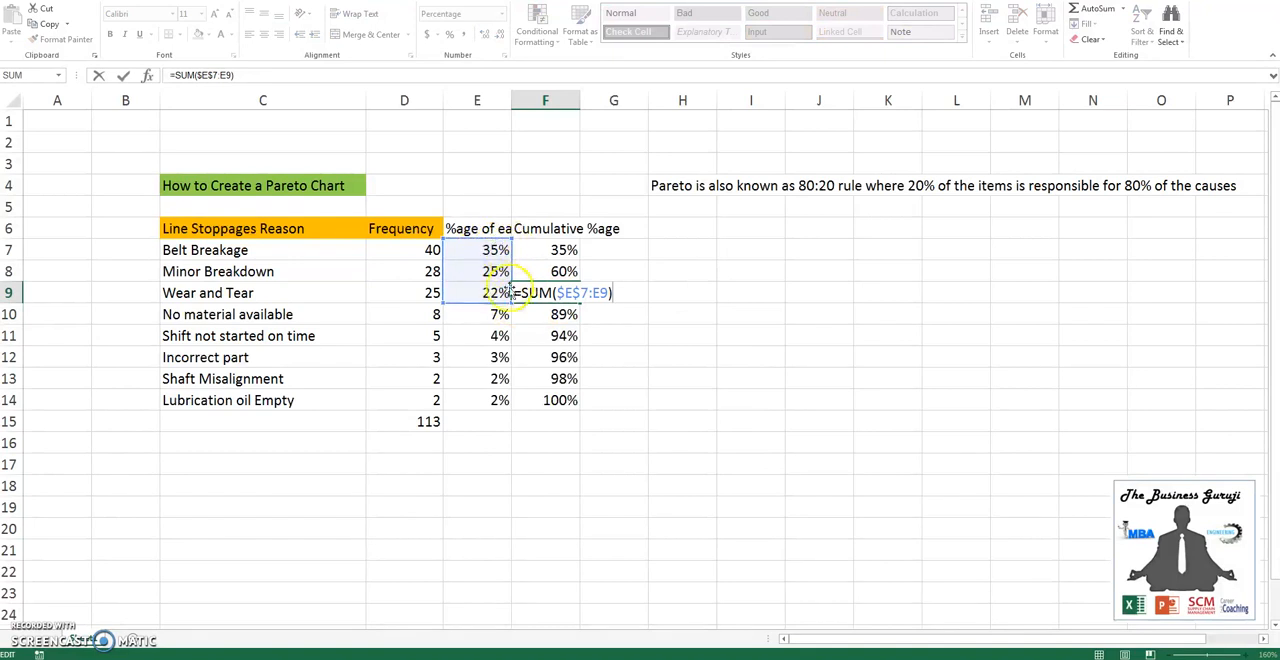
key(Escape)
key(ctrl+Down)
key(F2)
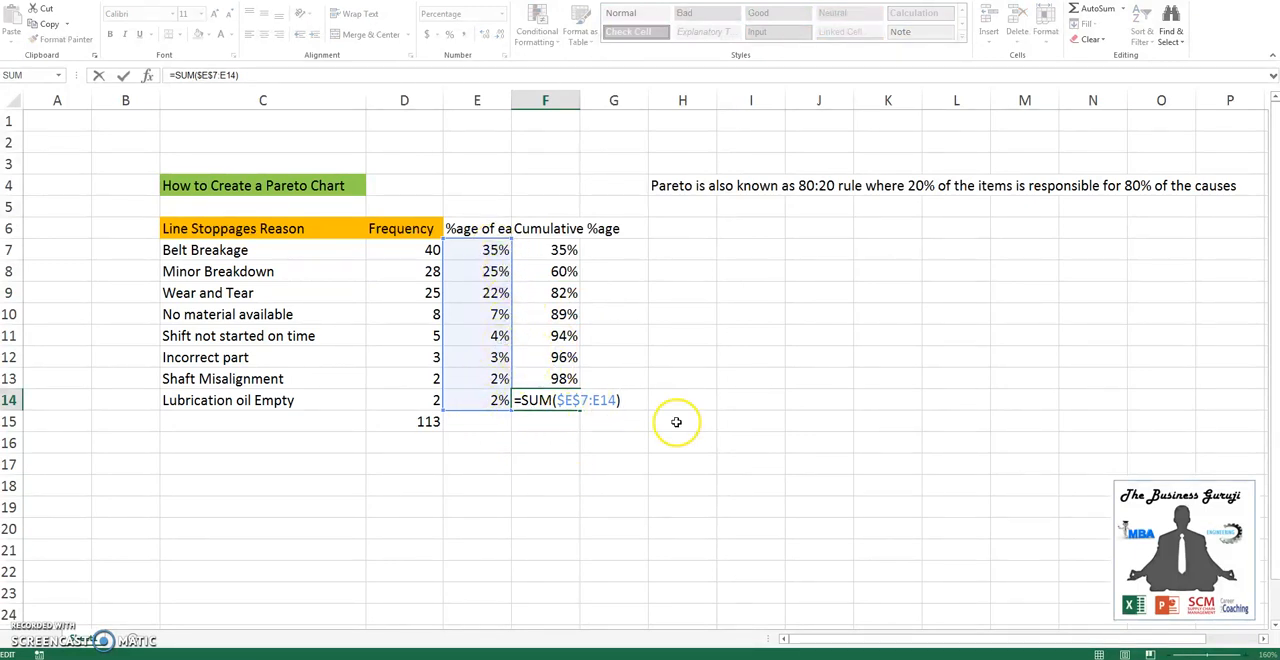
key(Escape)
drag(563, 251, 558, 397)
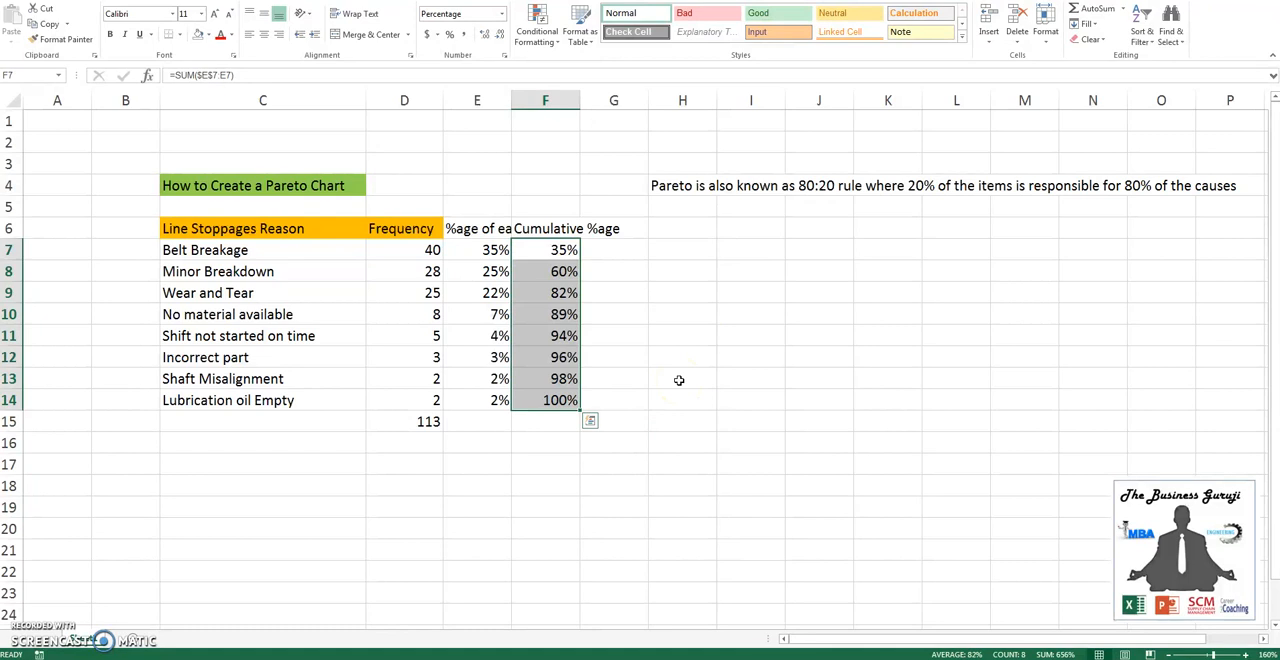
- Hide column E, which holds the individual percentage of each cause
click(471, 246)
click(477, 100)
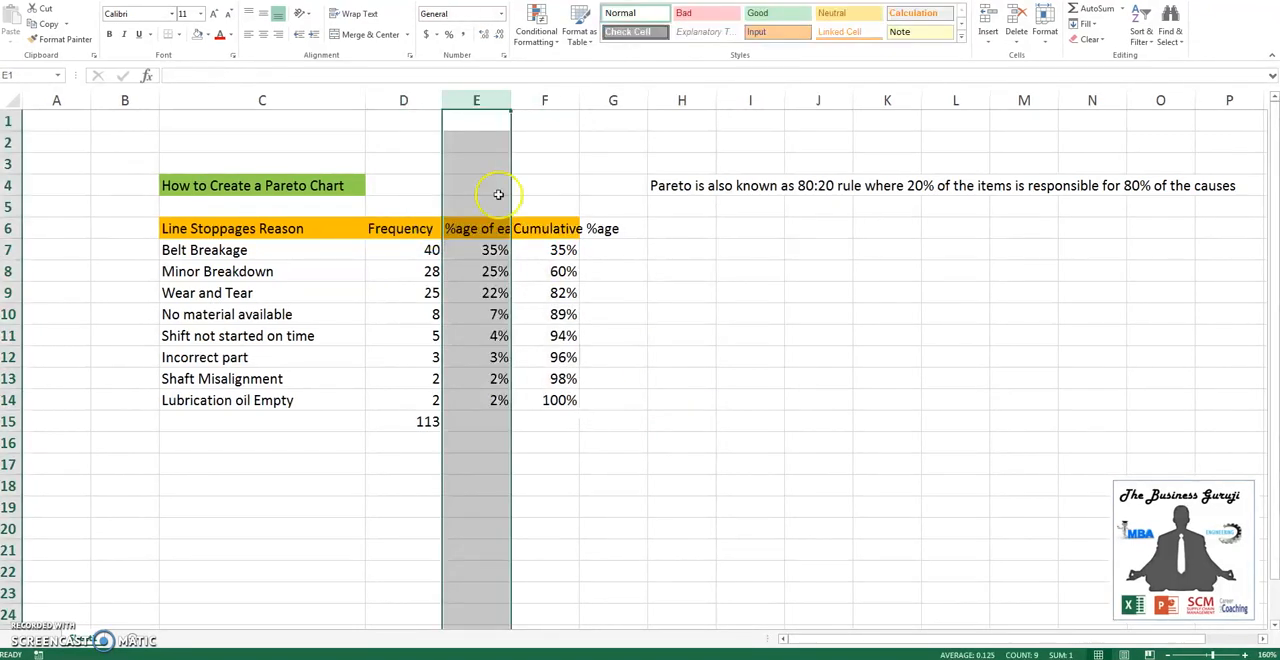
right_click(480, 104)
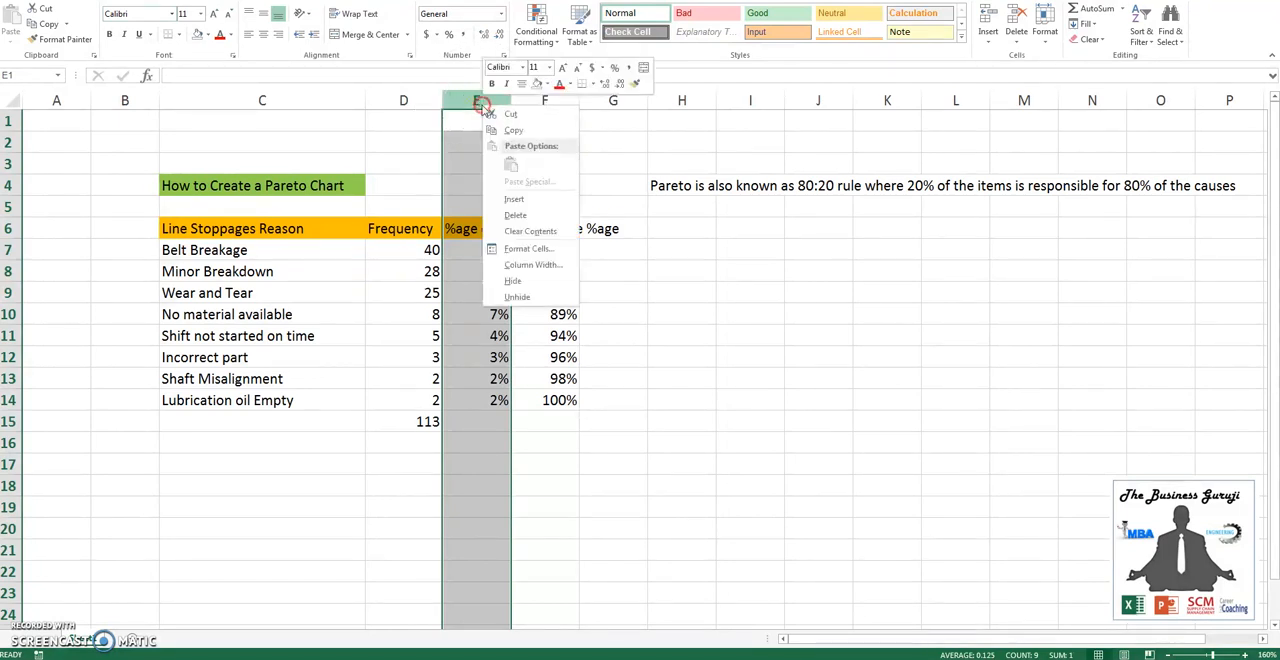
click(513, 283)
- Insert a 2-D clustered column chart from the reasons, frequencies and cumulative percentages in C6:F14
click(262, 245)
drag(277, 229, 483, 397)
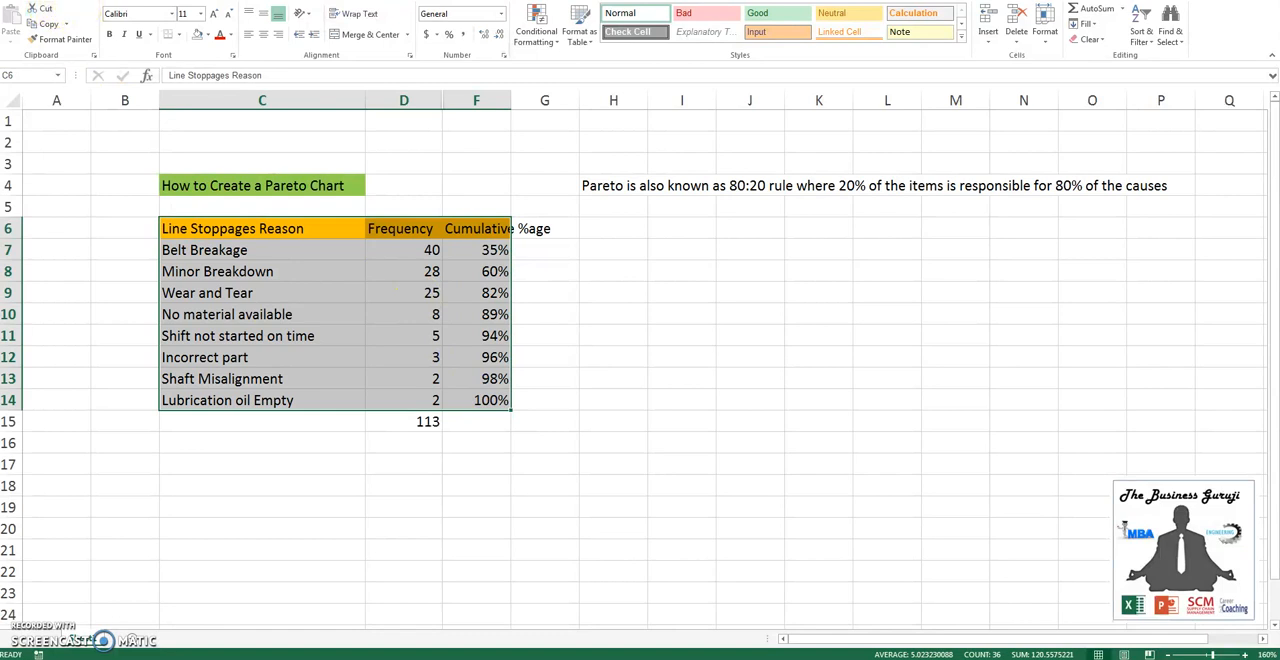
click(82, 1)
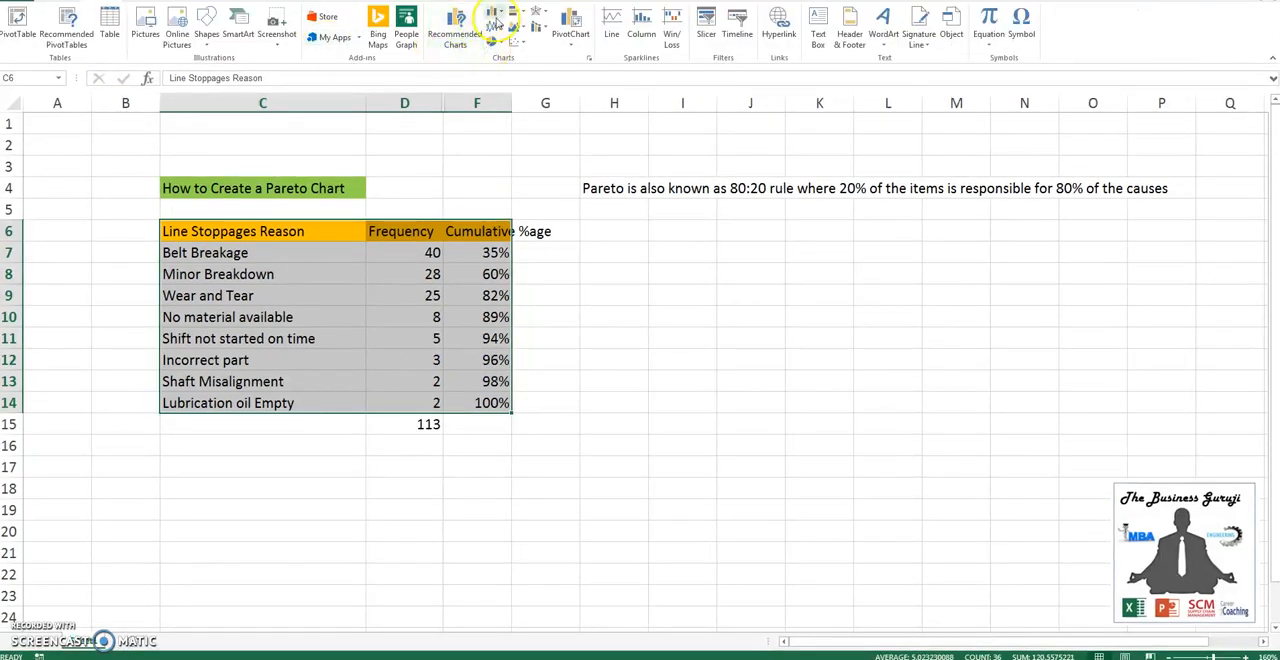
click(494, 18)
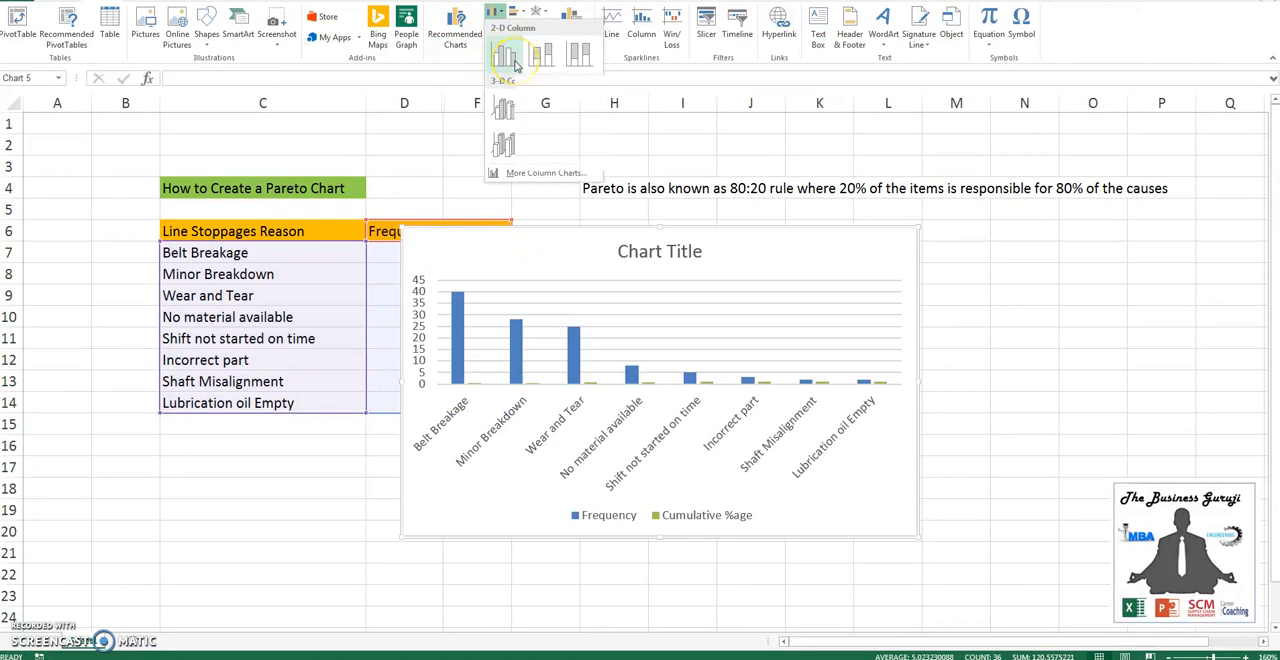
click(515, 64)
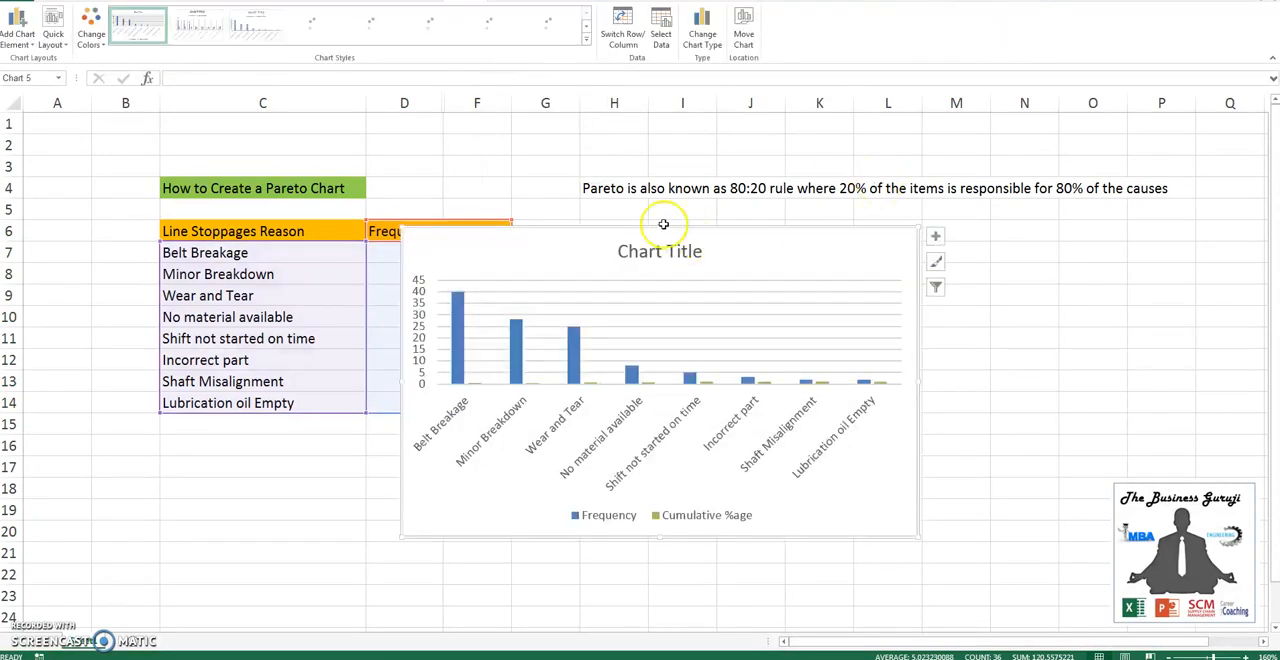
- Move the chart clear of the data table and title it "Line Stoppages Reason"
drag(595, 232, 843, 218)
click(803, 216)
key(Delete)
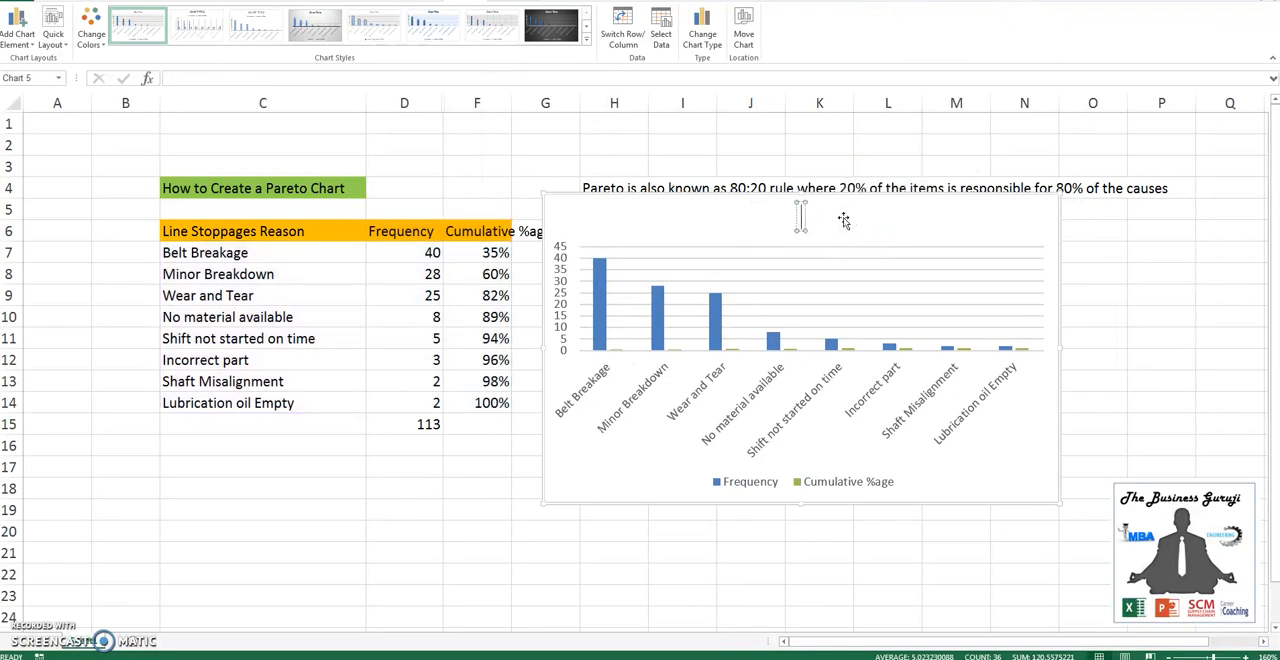
text(Line Sto)
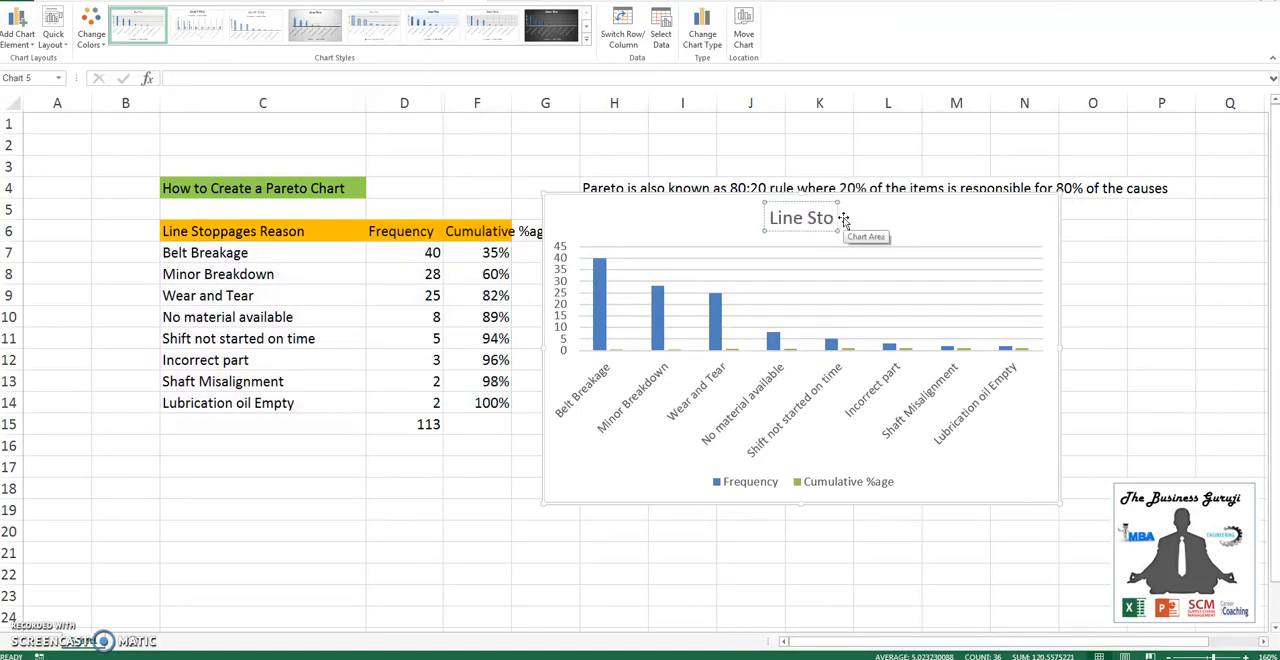
text(ppages R)
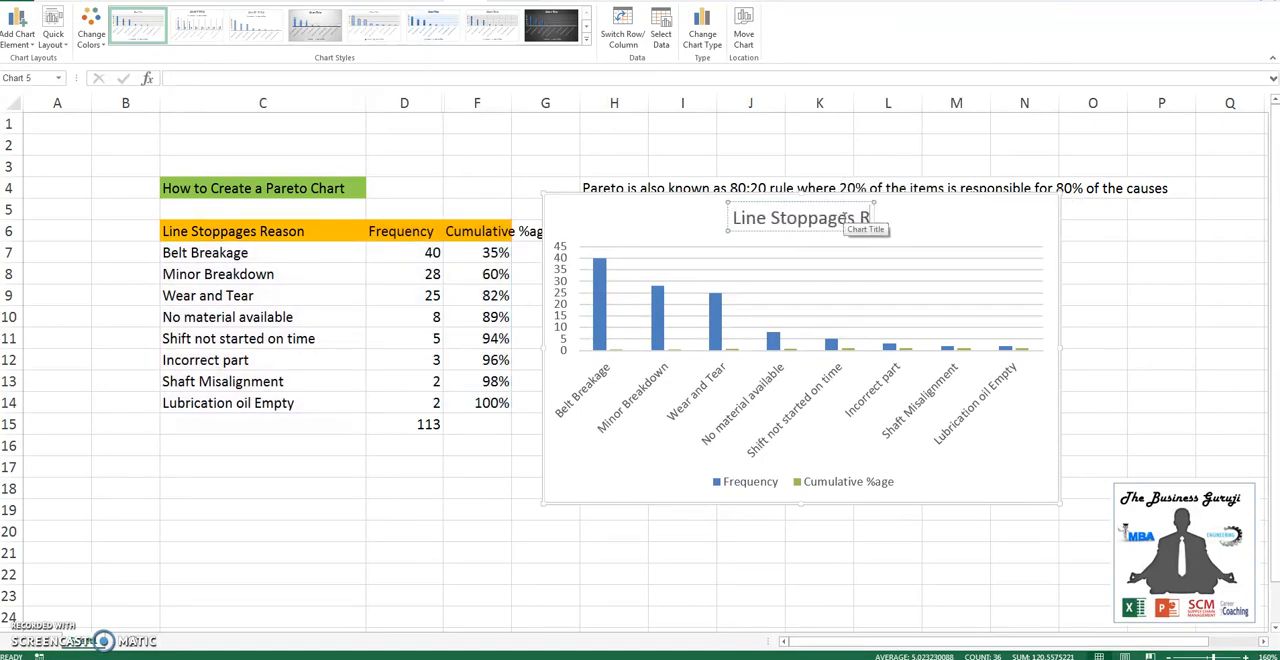
text(eason)
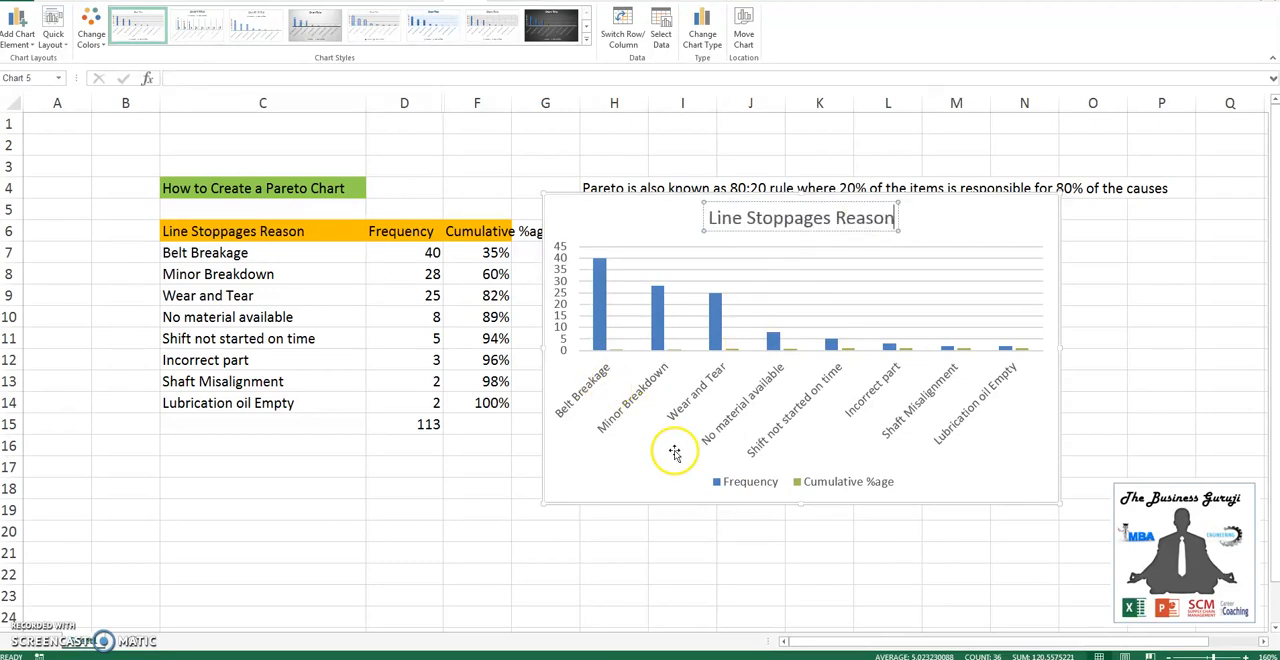
click(848, 466)
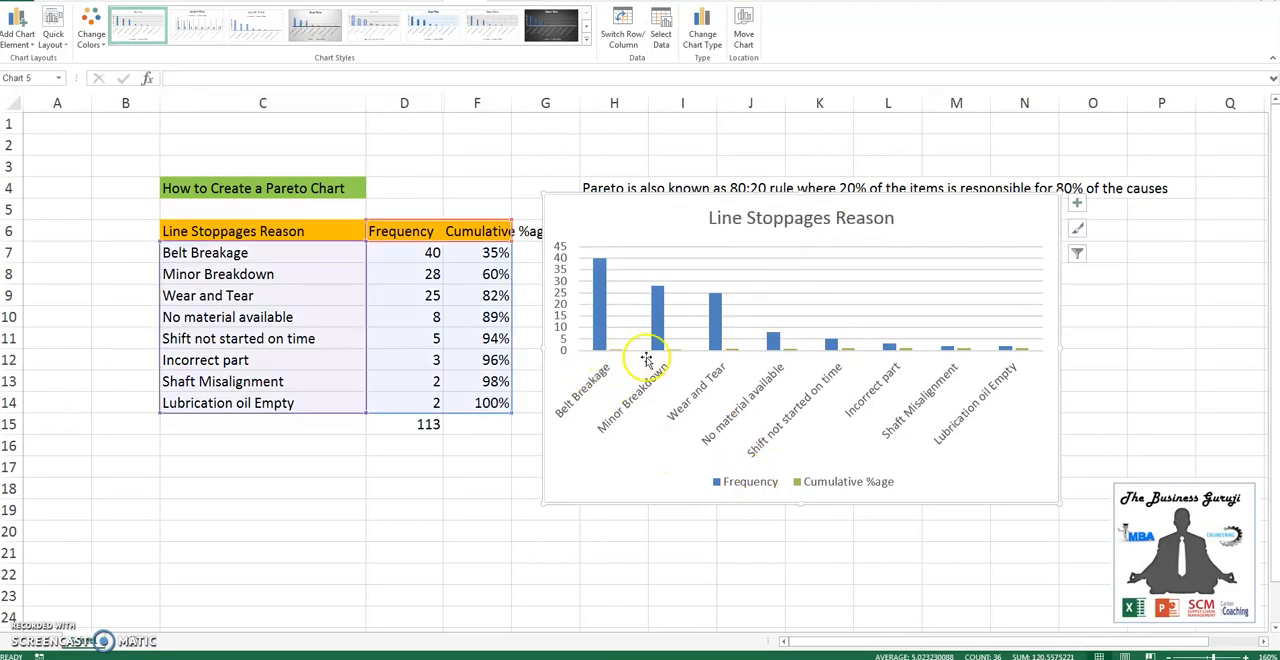
- Delete the horizontal gridlines from the chart
click(629, 316)
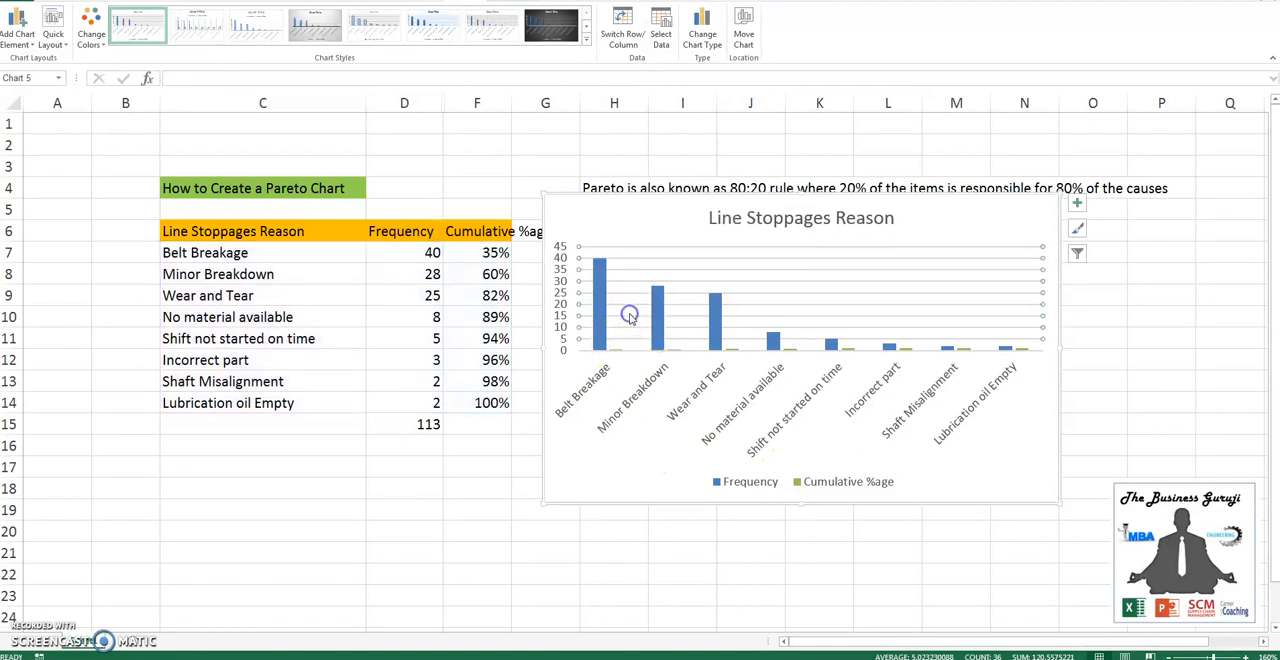
key(Delete)
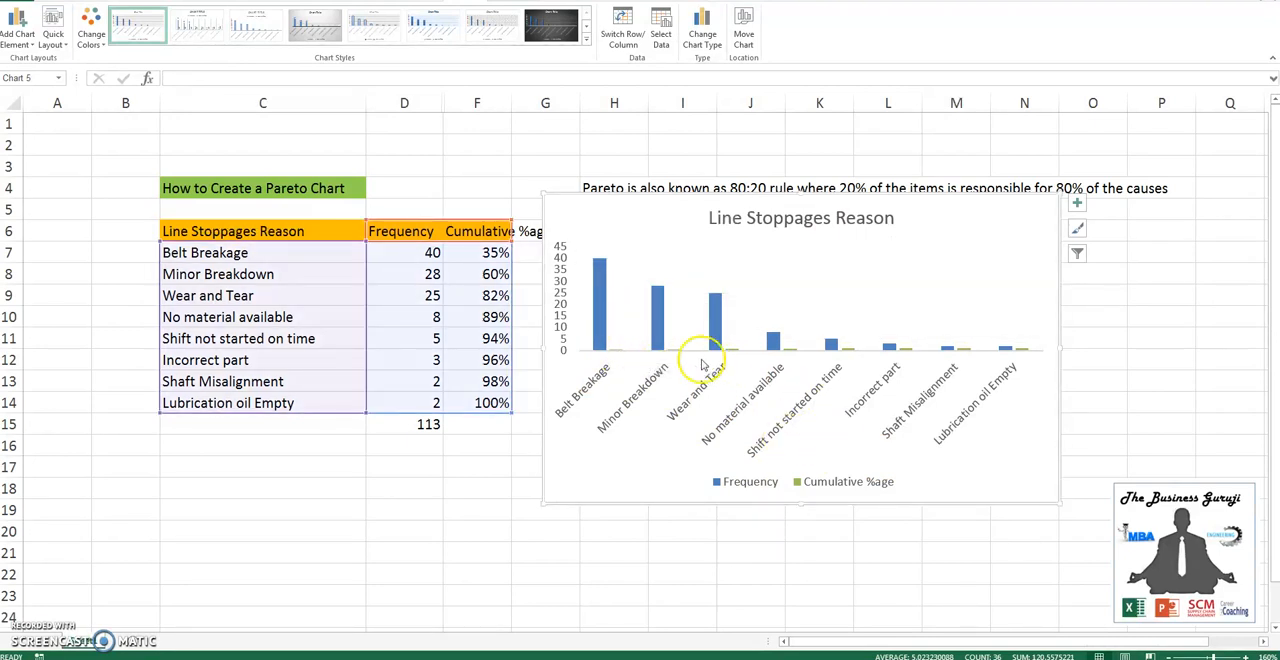
click(603, 320)
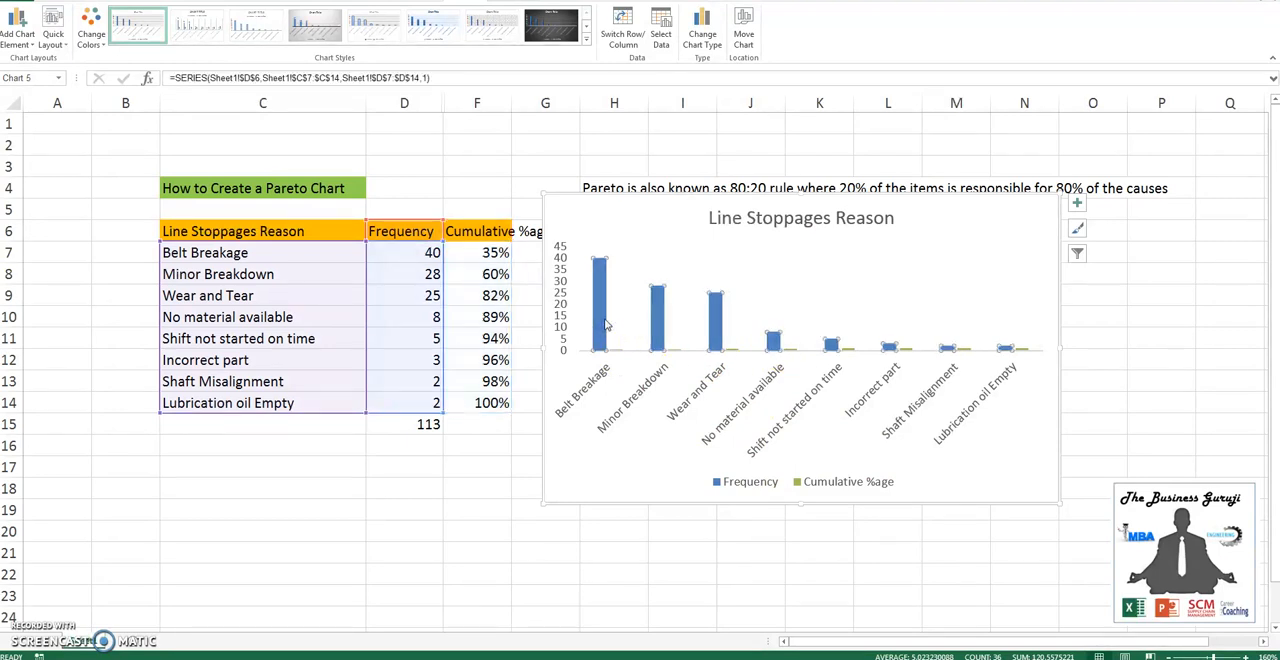
key(Down)
key(Down)
key(Down)
key(Down)
key(Down)
key(Down)
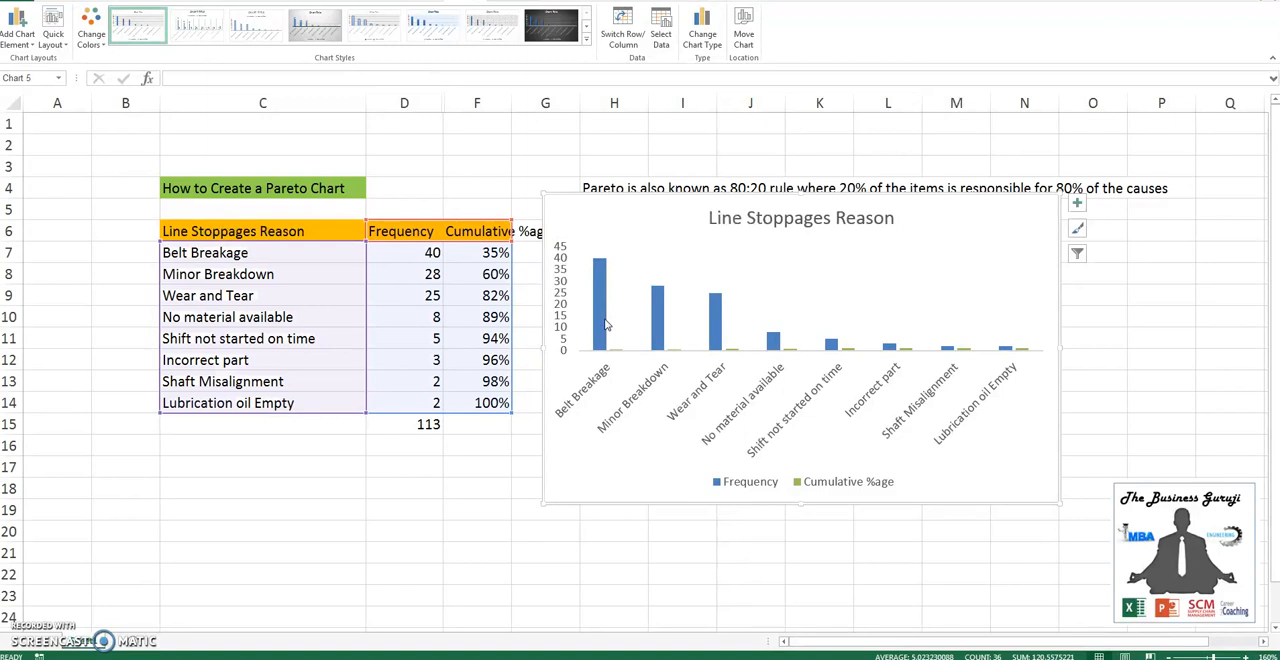
- Change the chart type of the Cumulative %age series to Stacked Line with Markers, keeping Frequency as Clustered Column
click(610, 349)
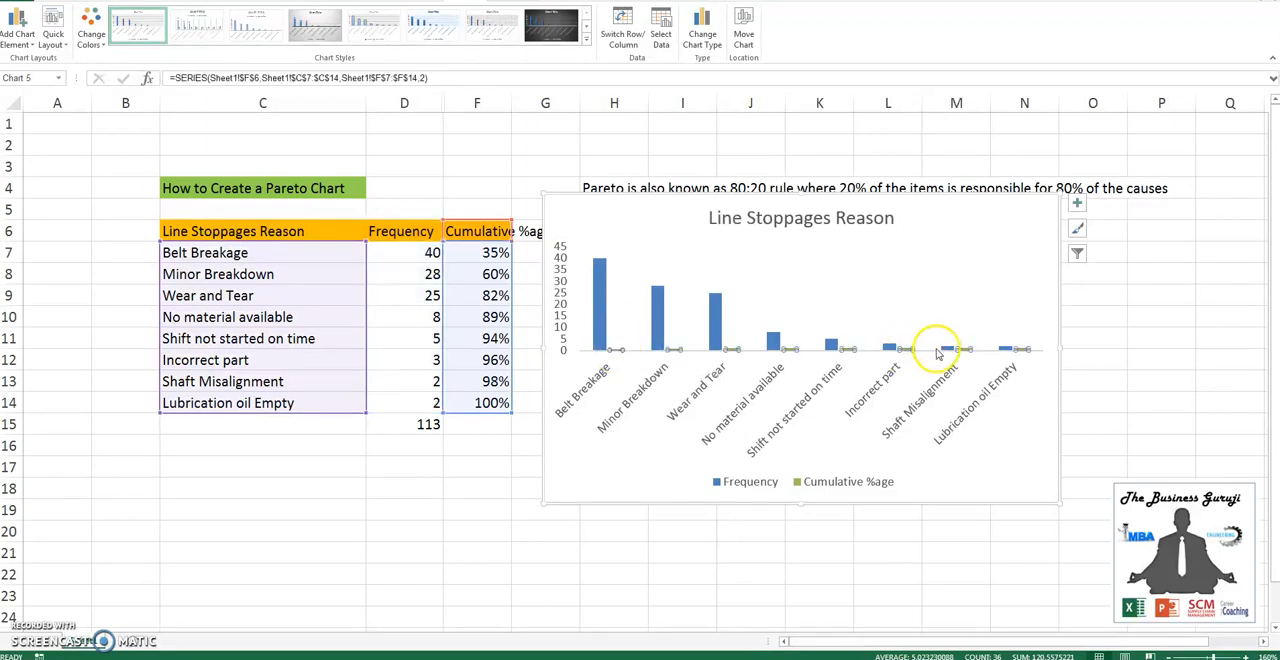
right_click(906, 350)
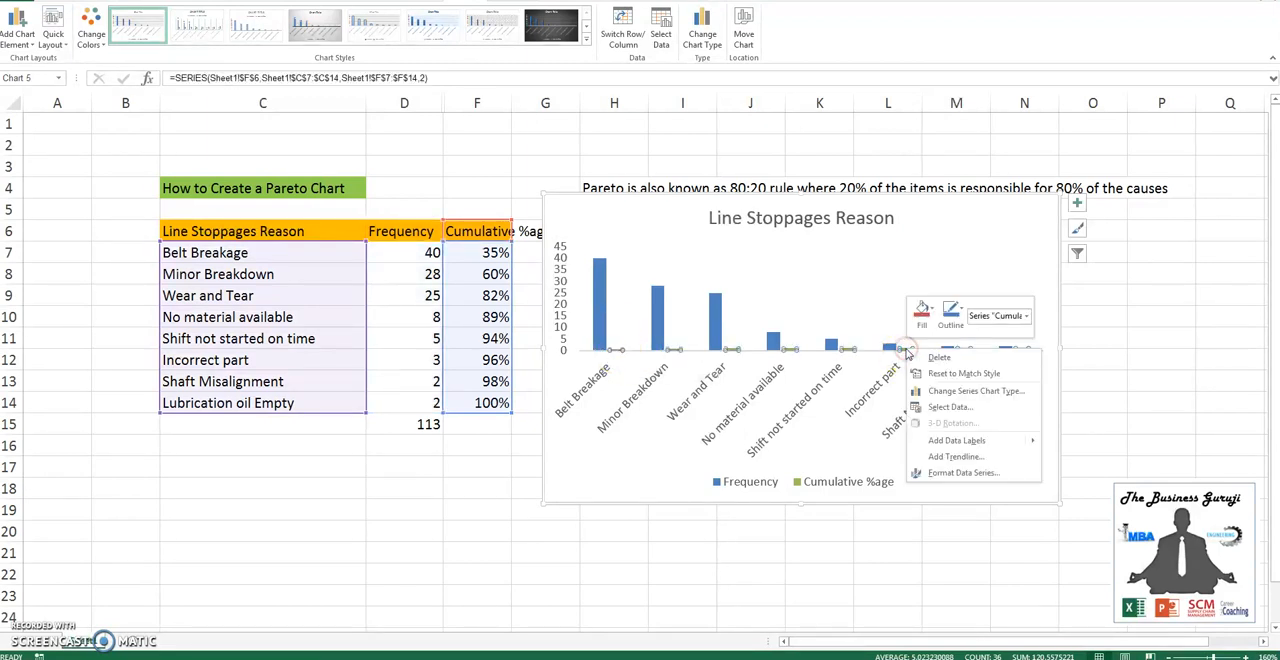
click(952, 457)
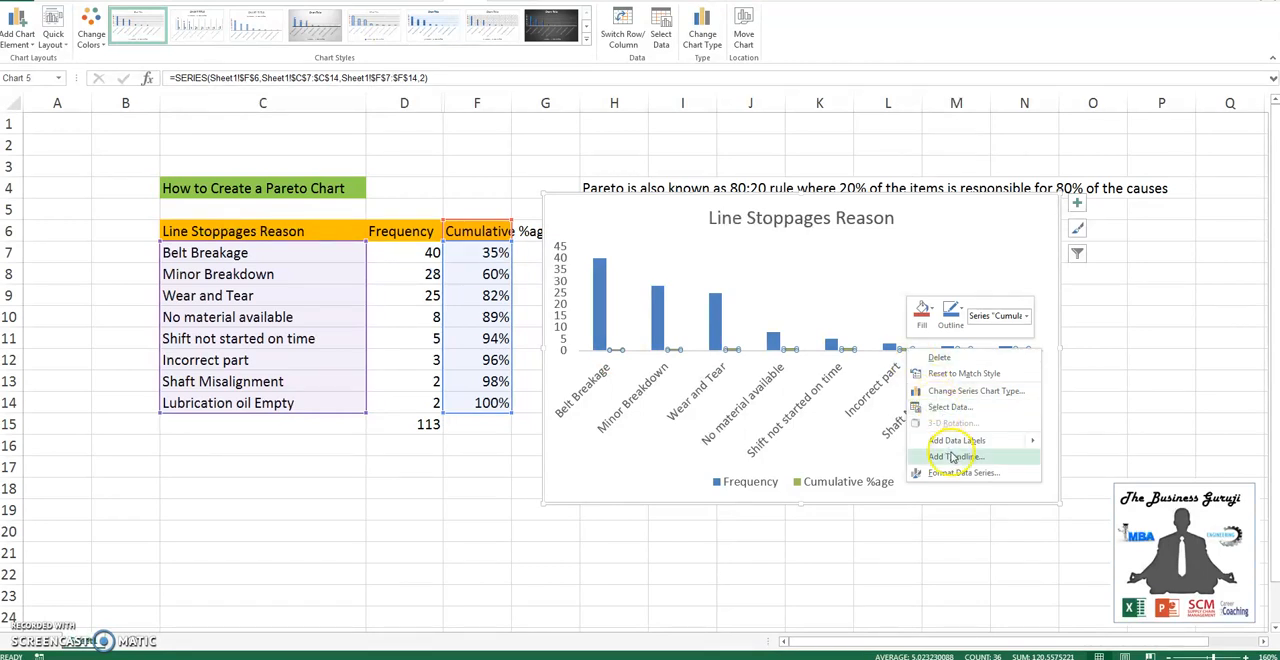
click(955, 393)
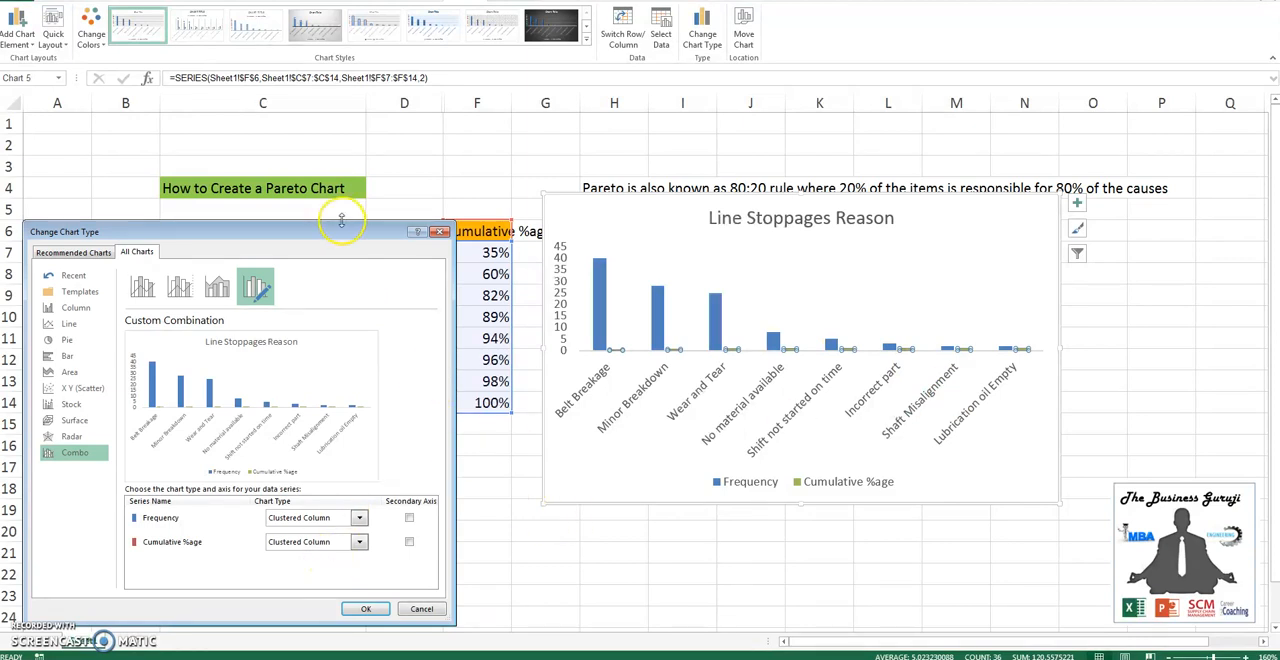
drag(336, 232, 334, 182)
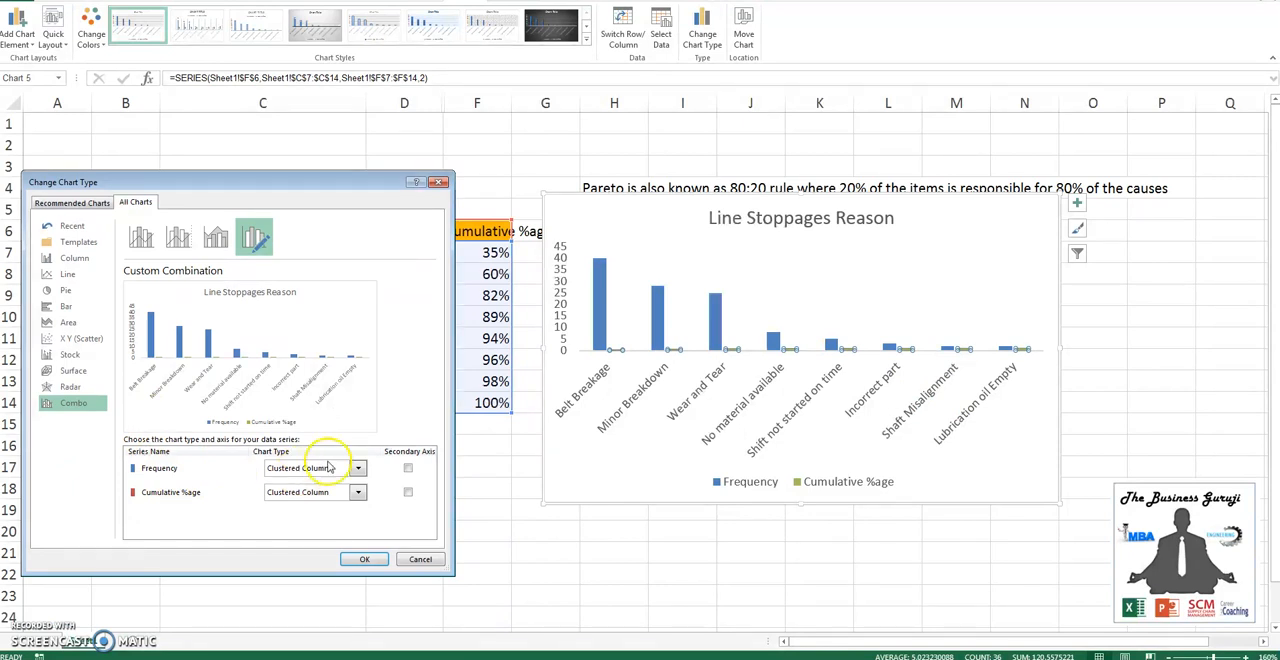
click(357, 492)
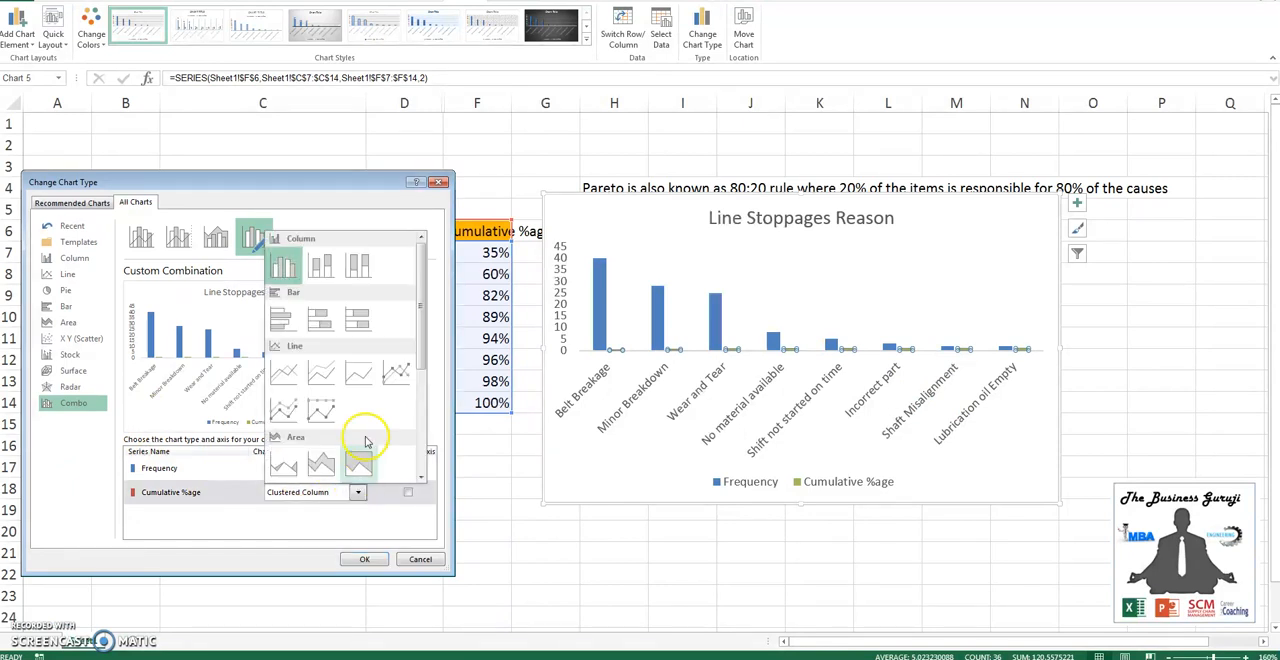
click(286, 411)
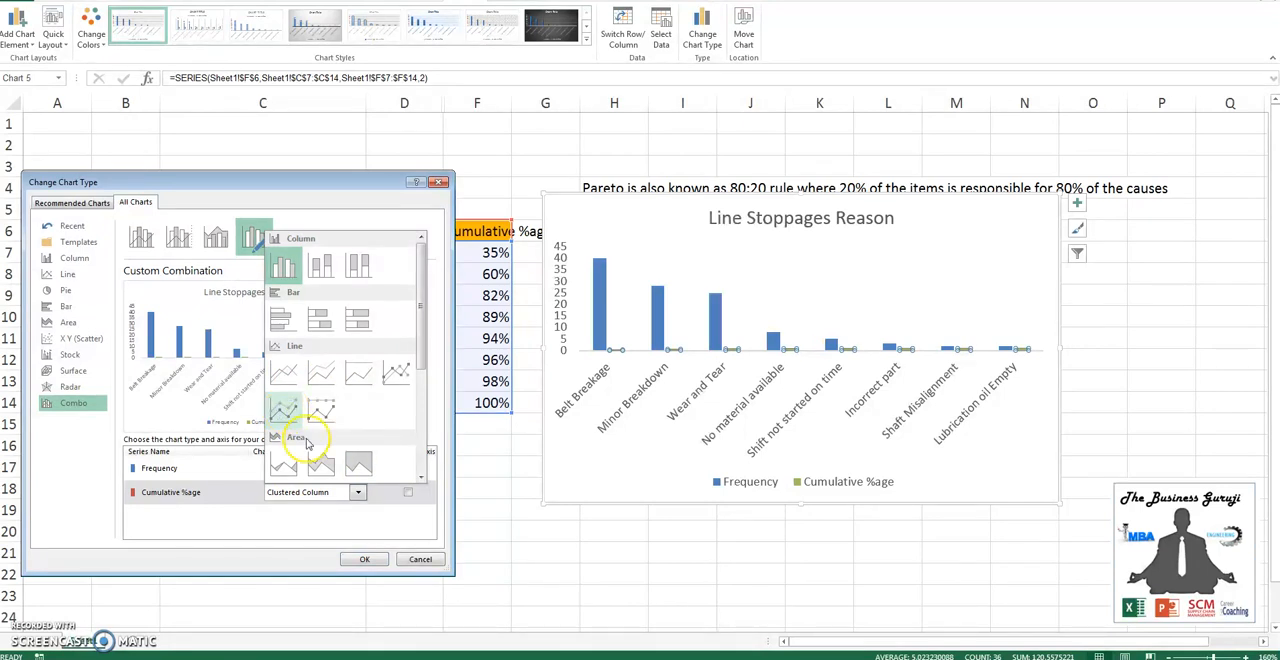
click(286, 414)
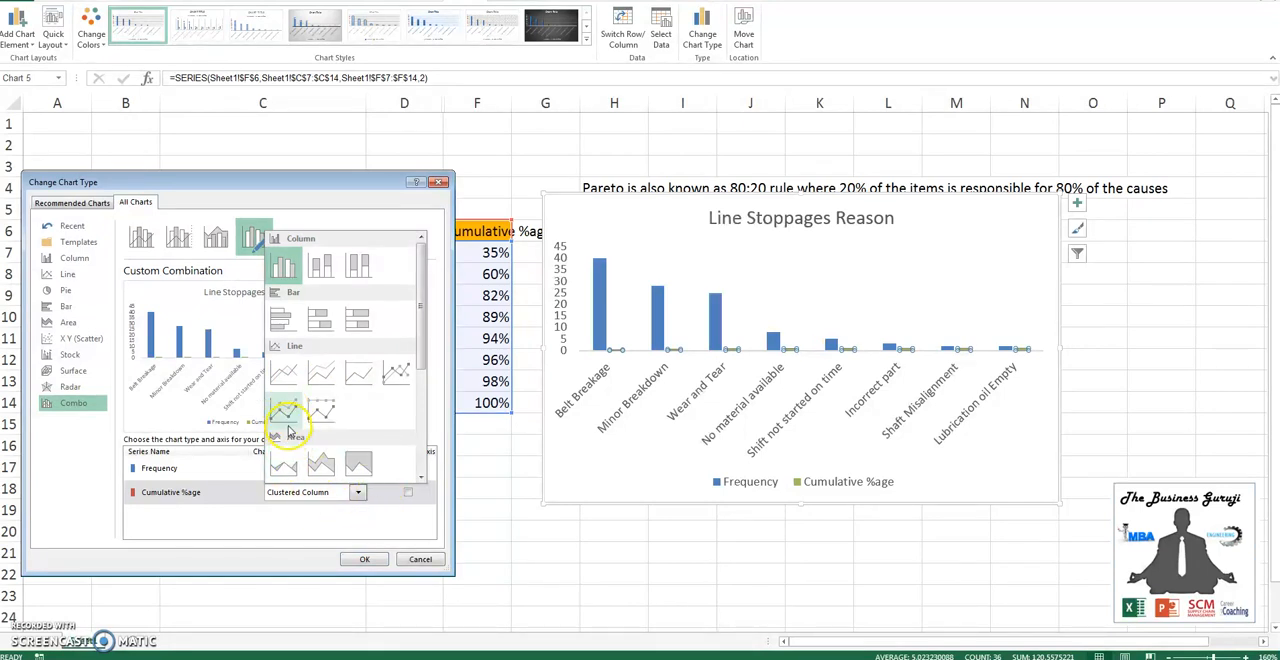
click(366, 559)
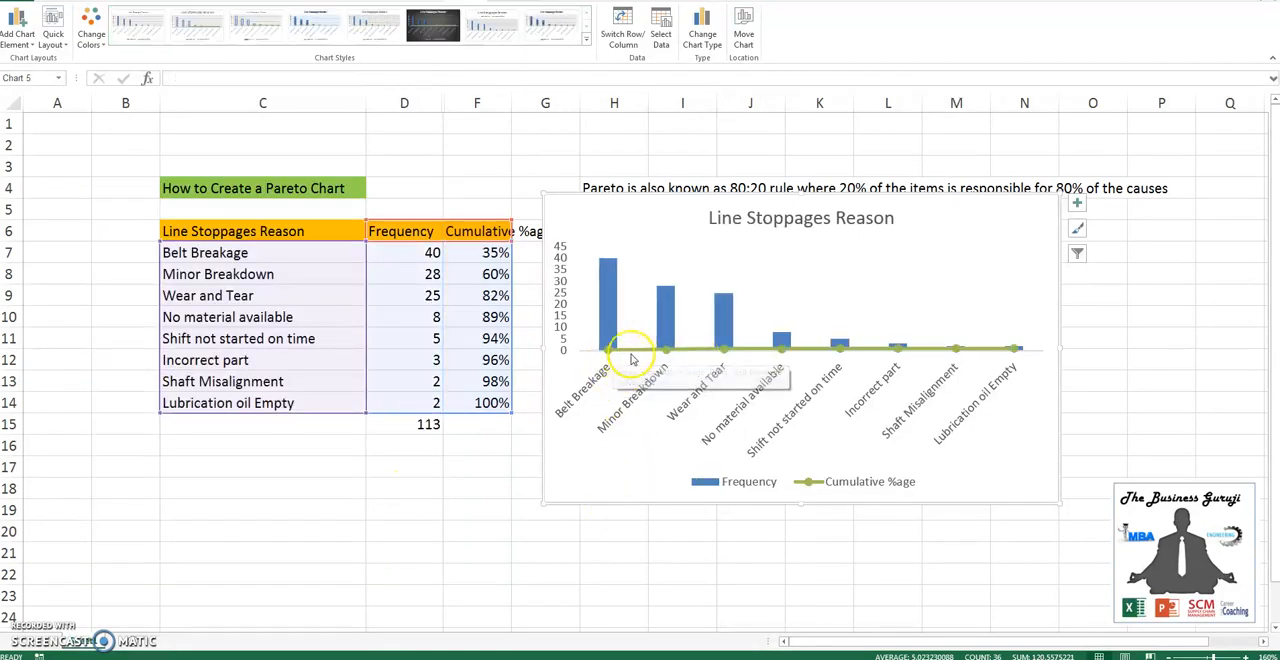
- Plot the Cumulative %age line on the secondary axis and close the series formatting options
click(884, 350)
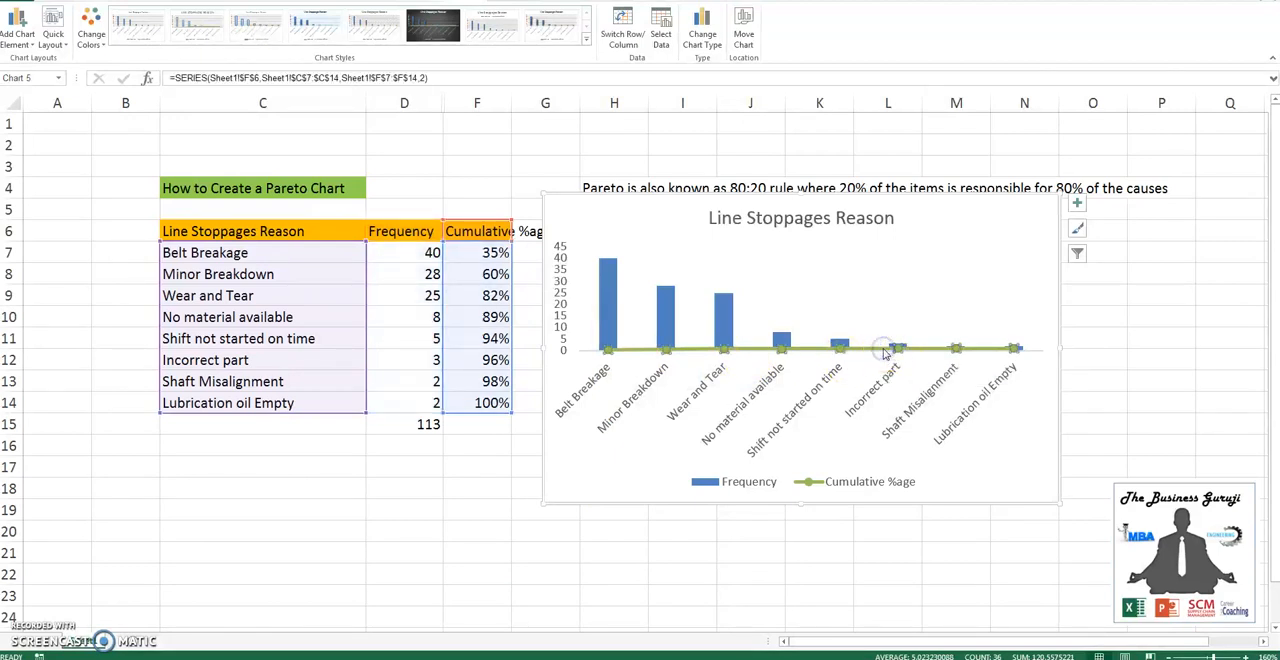
right_click(884, 350)
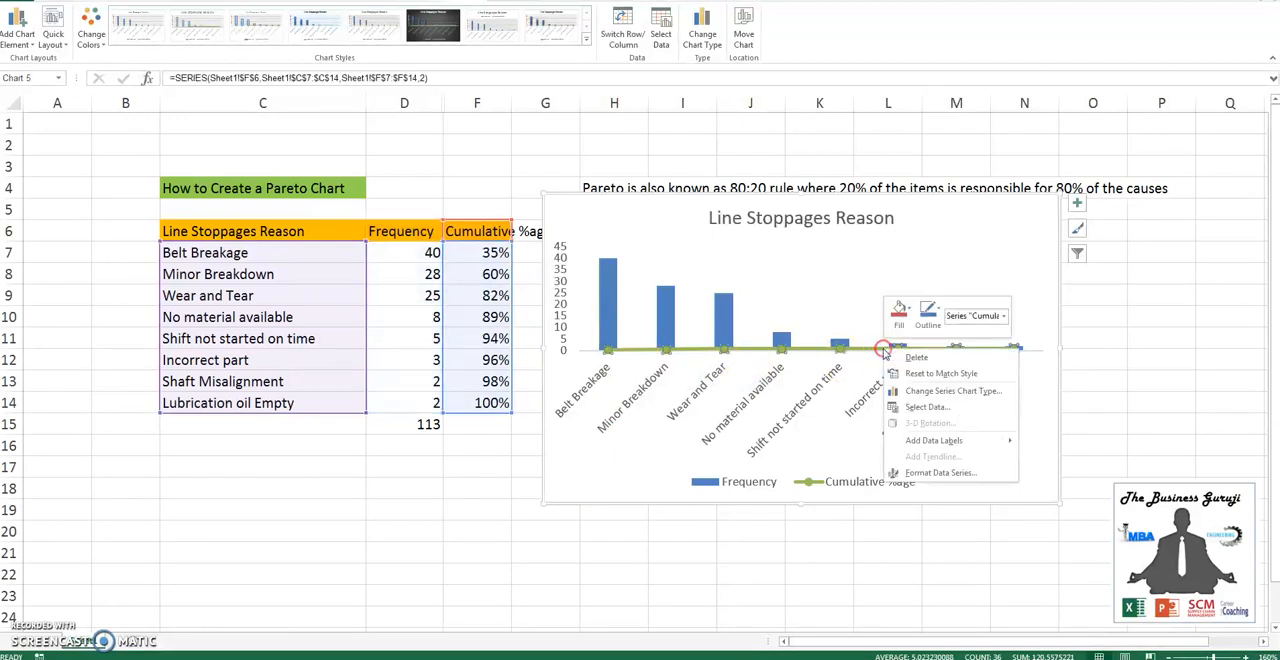
click(938, 472)
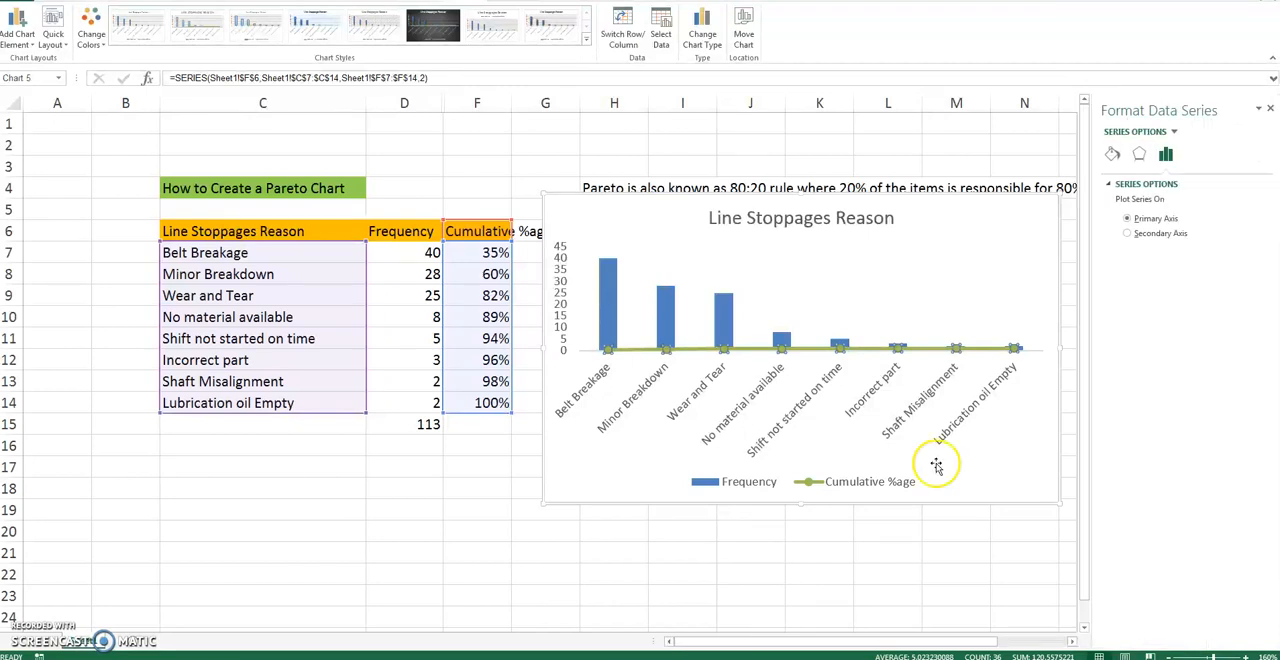
click(1127, 233)
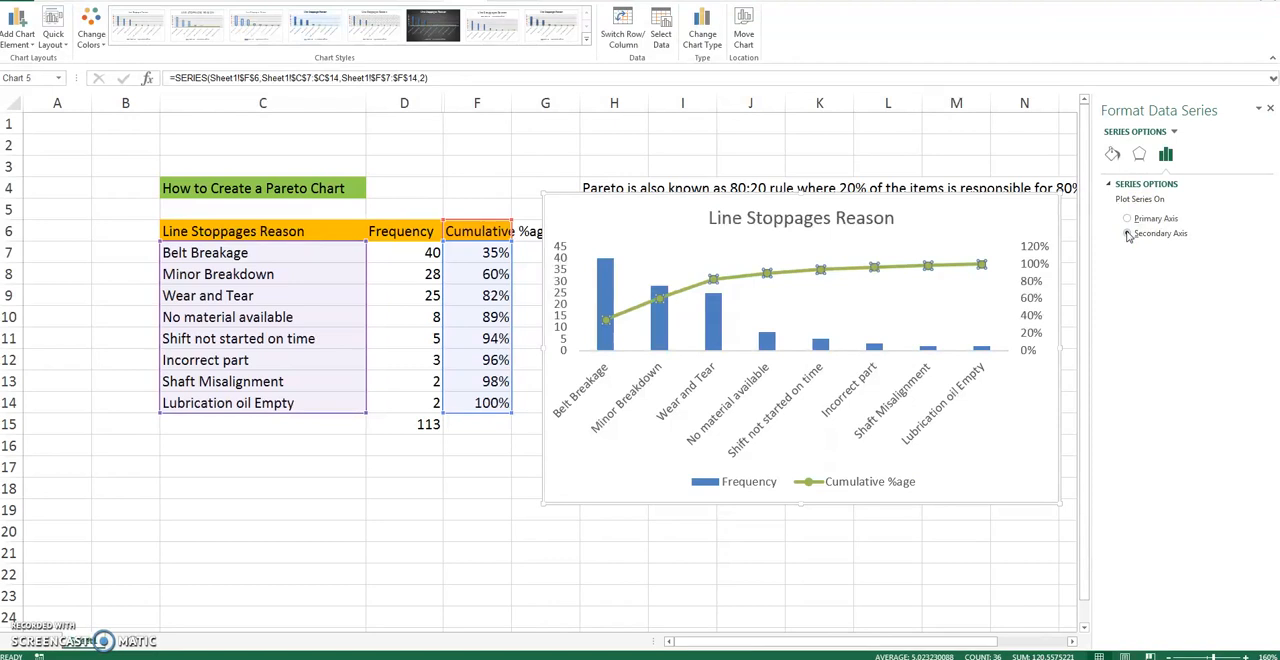
click(1009, 421)
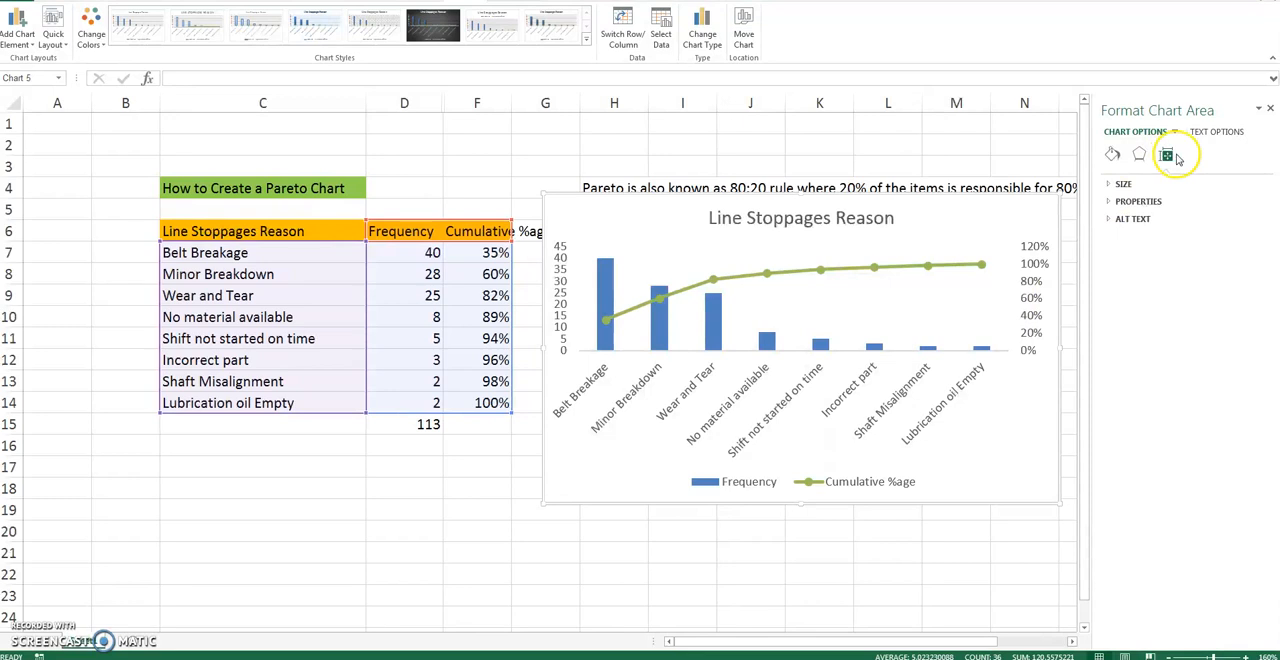
click(1269, 109)
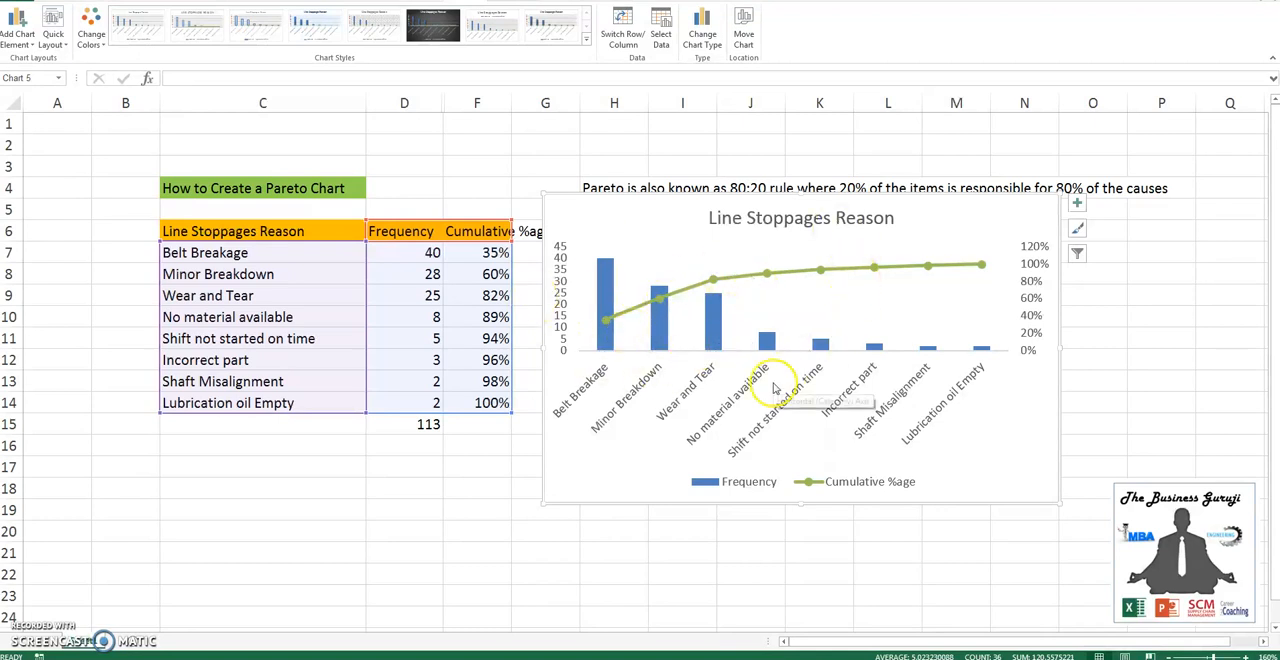
- Move the chart down below the note in row 4 and reduce its category axis labels to font size 5
drag(676, 196, 676, 266)
click(690, 460)
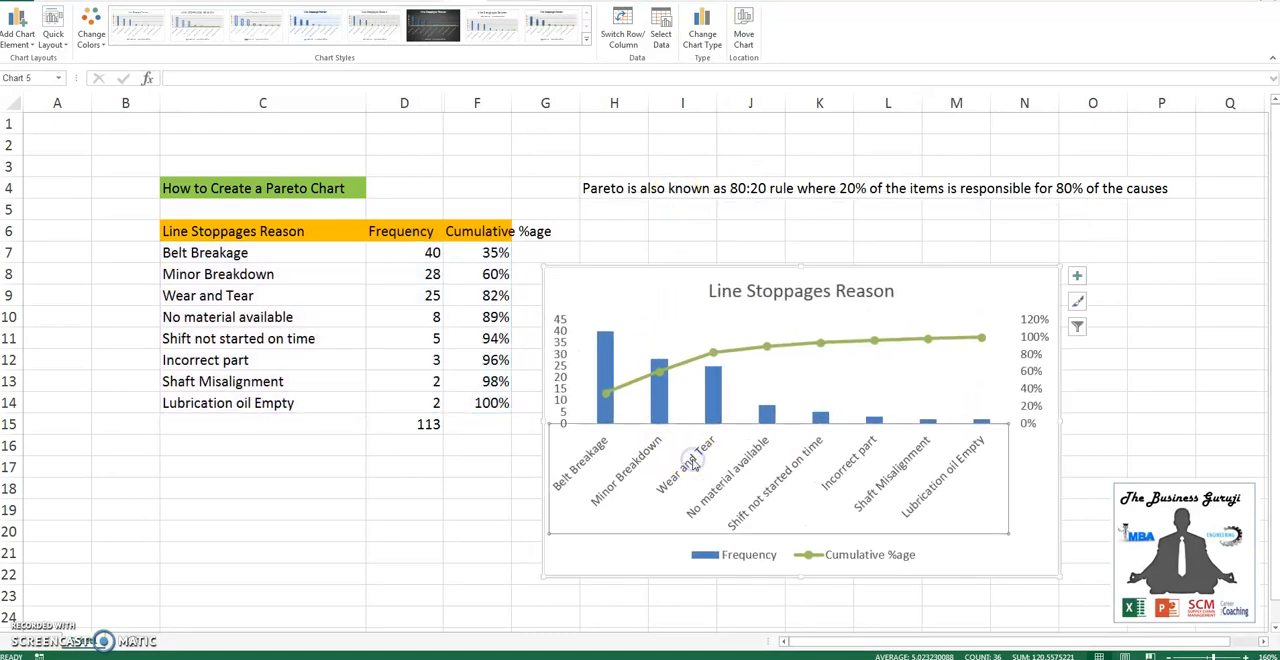
click(64, 1)
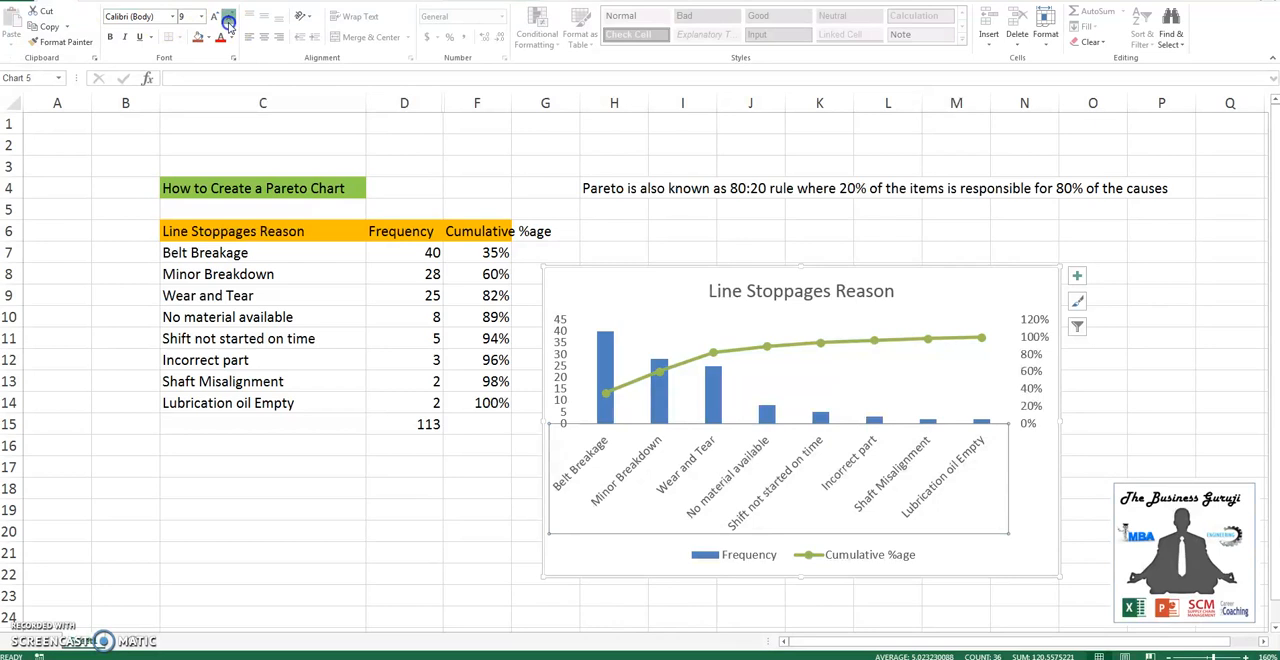
click(228, 18)
click(228, 18)
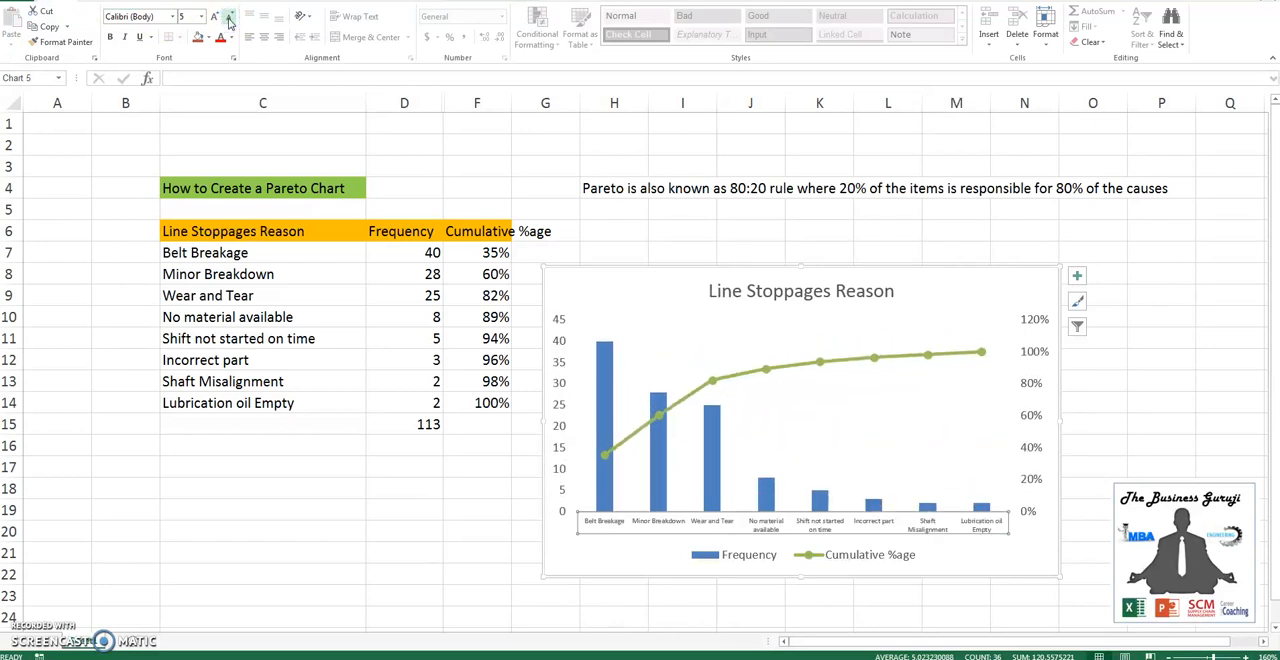
- Apply a rounded 3-D bevel, 6 pt wide and high, to the top and bottom of the Frequency columns
click(604, 400)
right_click(604, 400)
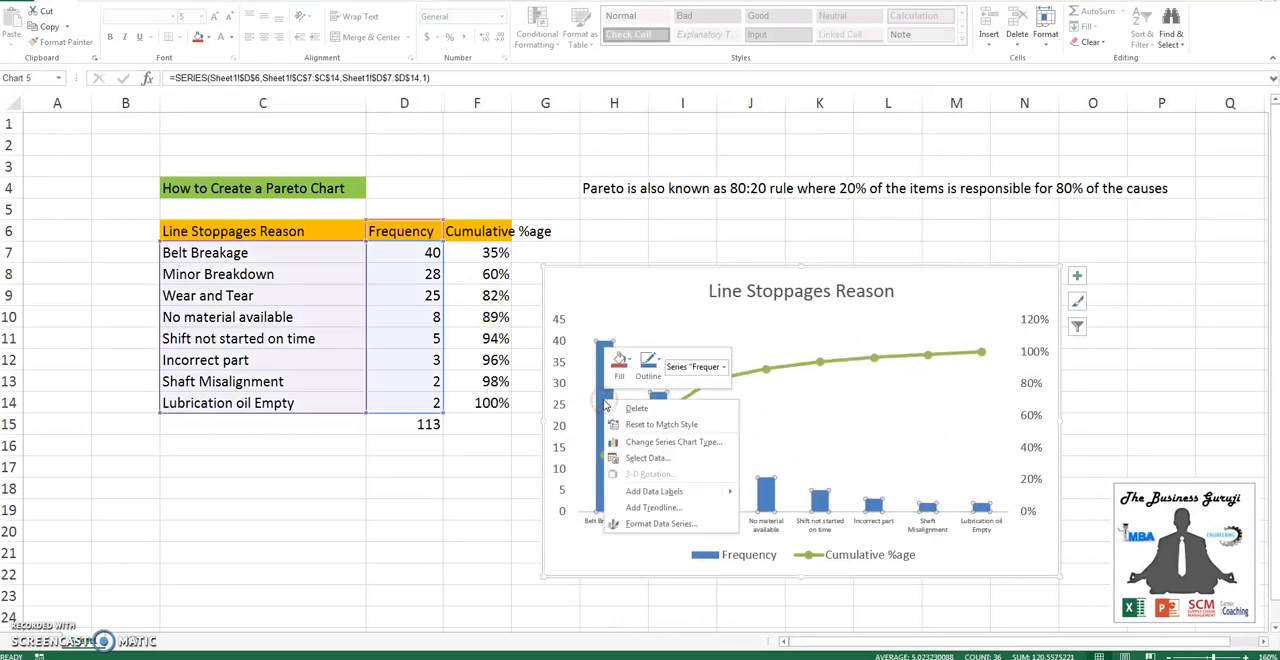
click(660, 523)
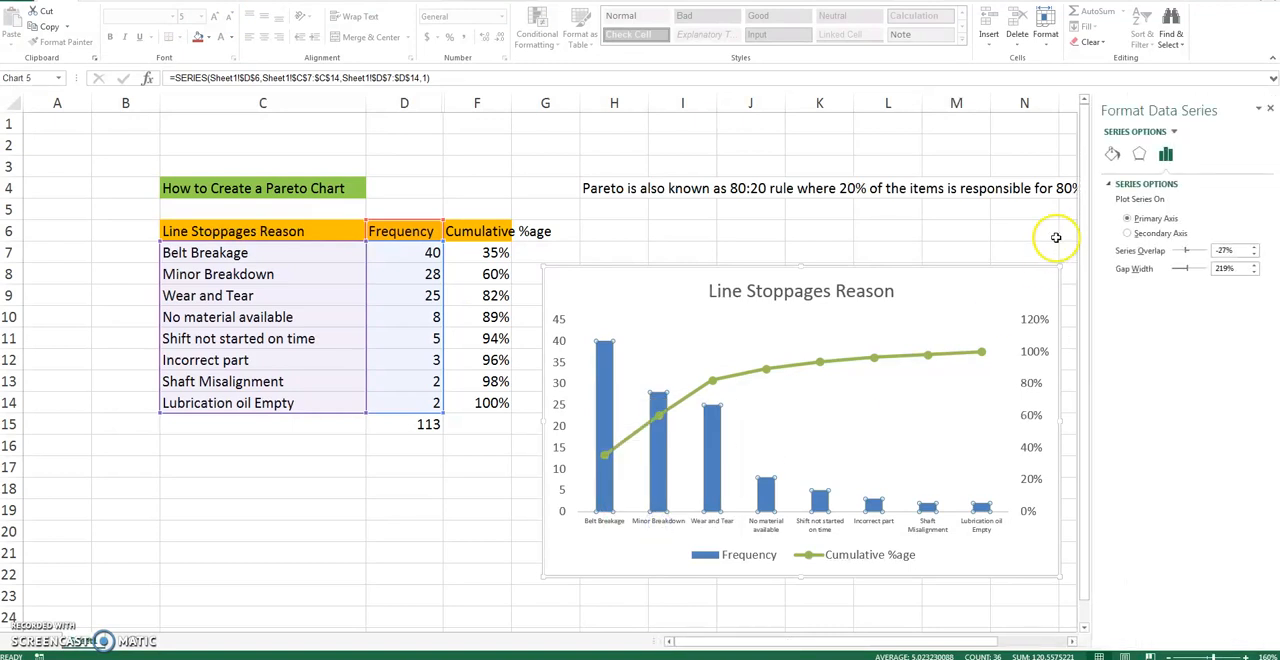
click(1139, 154)
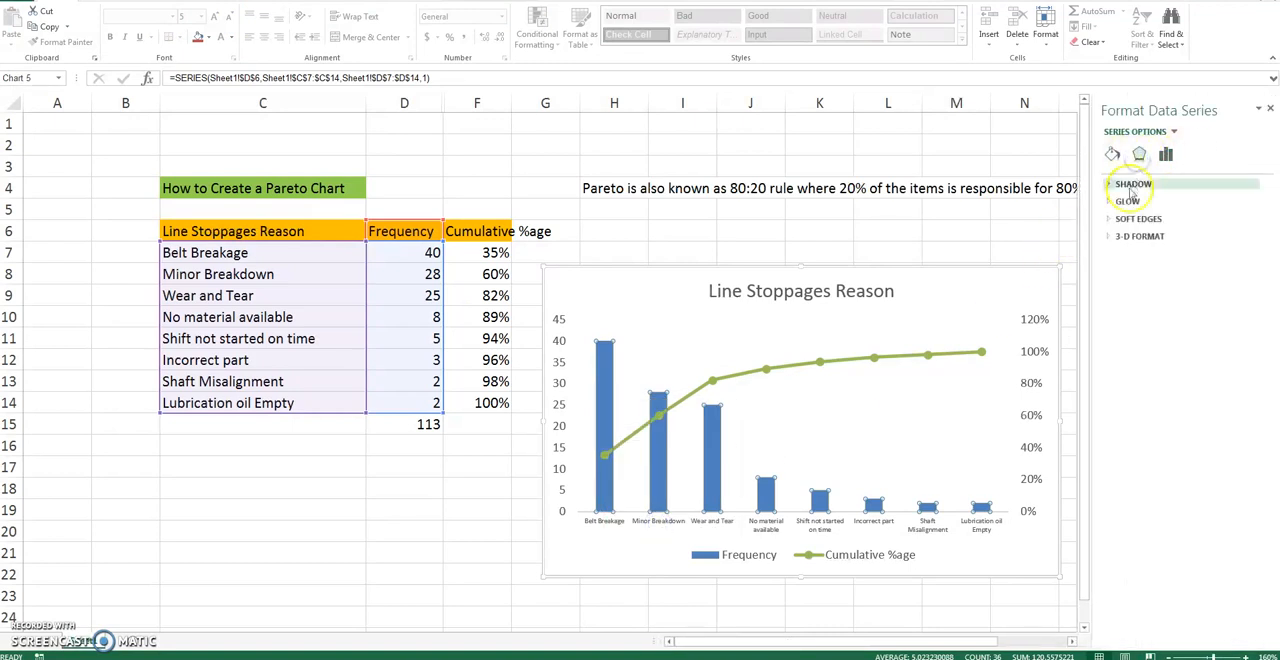
click(1138, 236)
click(1146, 274)
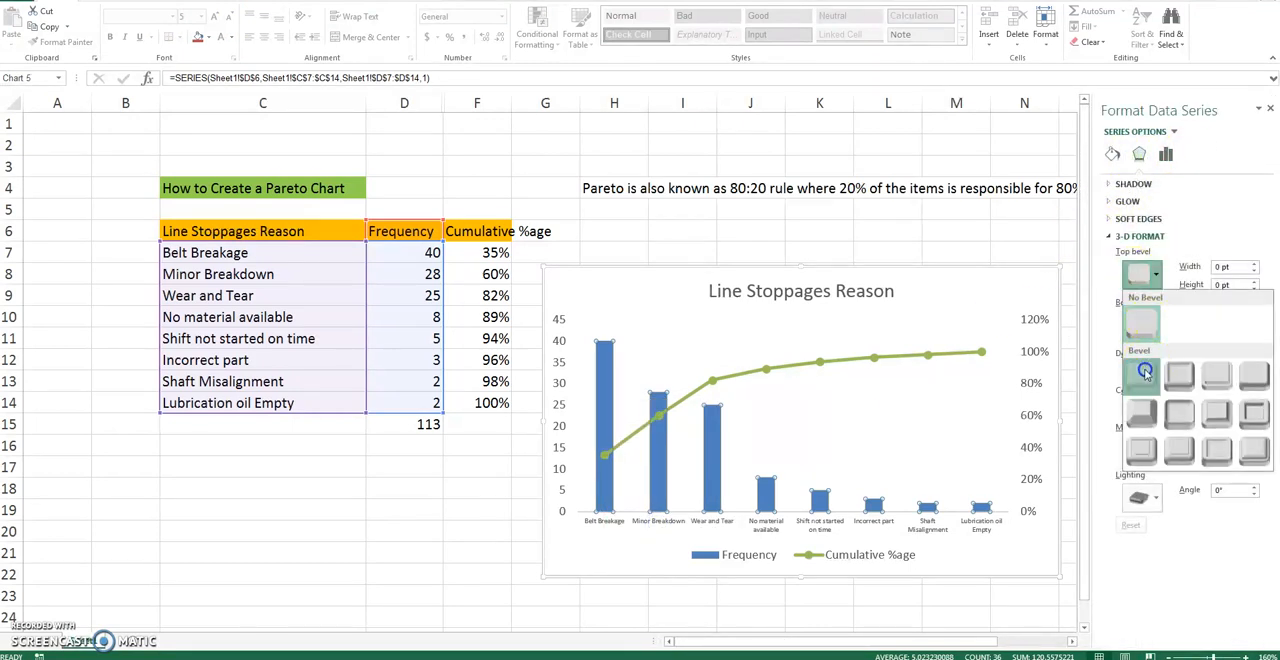
click(1145, 372)
click(1146, 327)
click(1147, 426)
click(1166, 154)
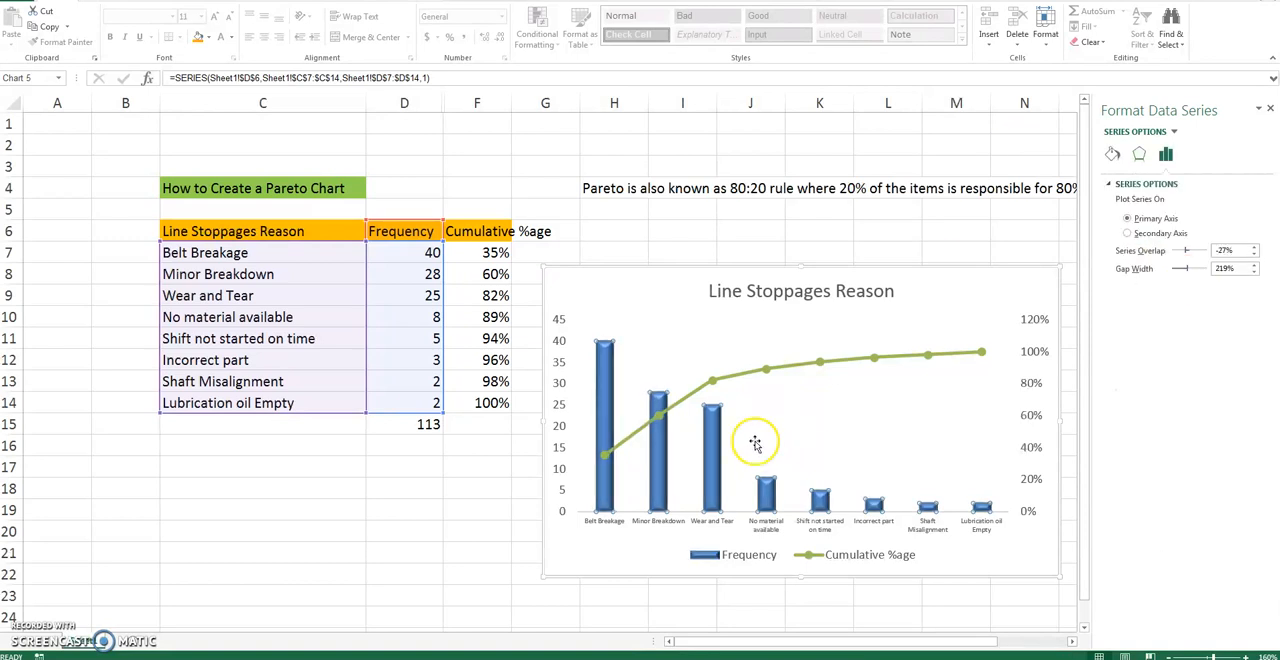
- Recolour the whole Frequency column series with a dark red fill
click(709, 432)
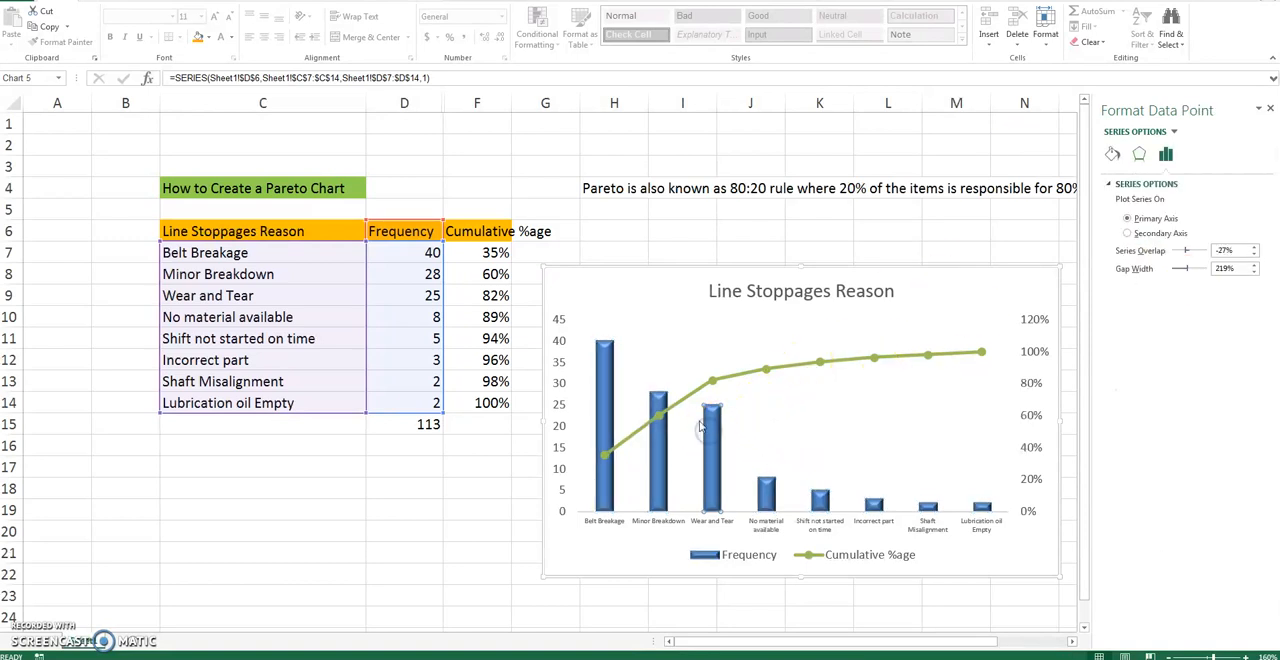
click(651, 323)
click(603, 351)
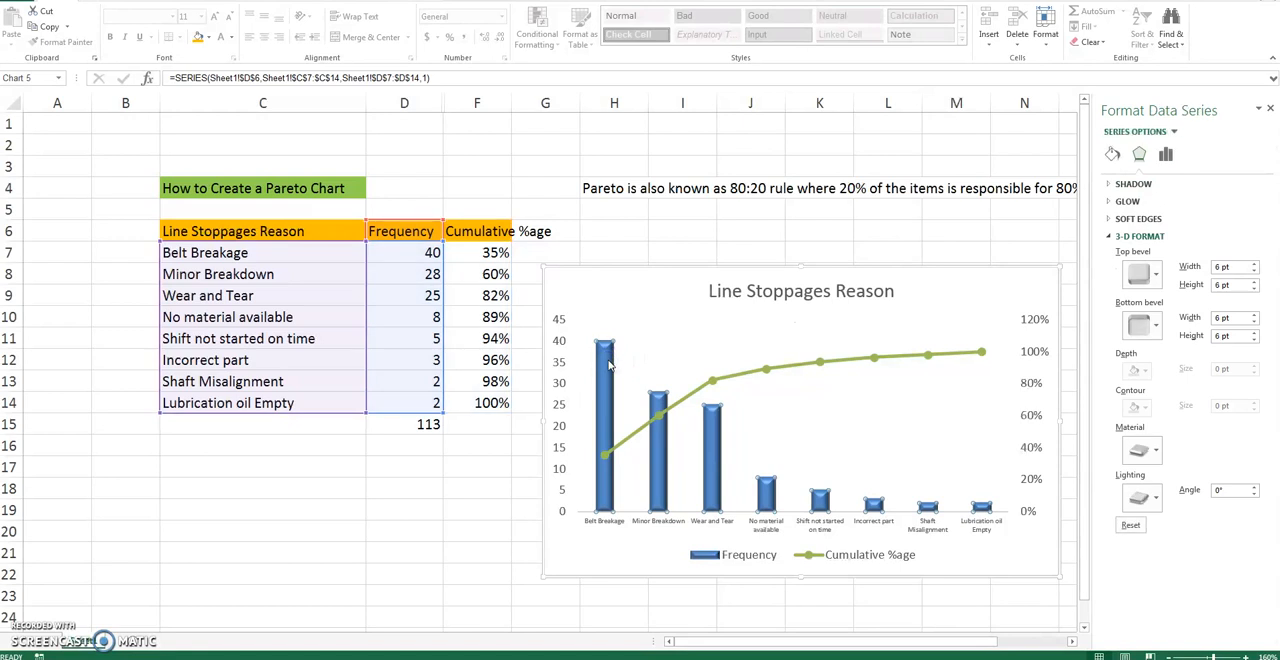
right_click(609, 365)
click(624, 321)
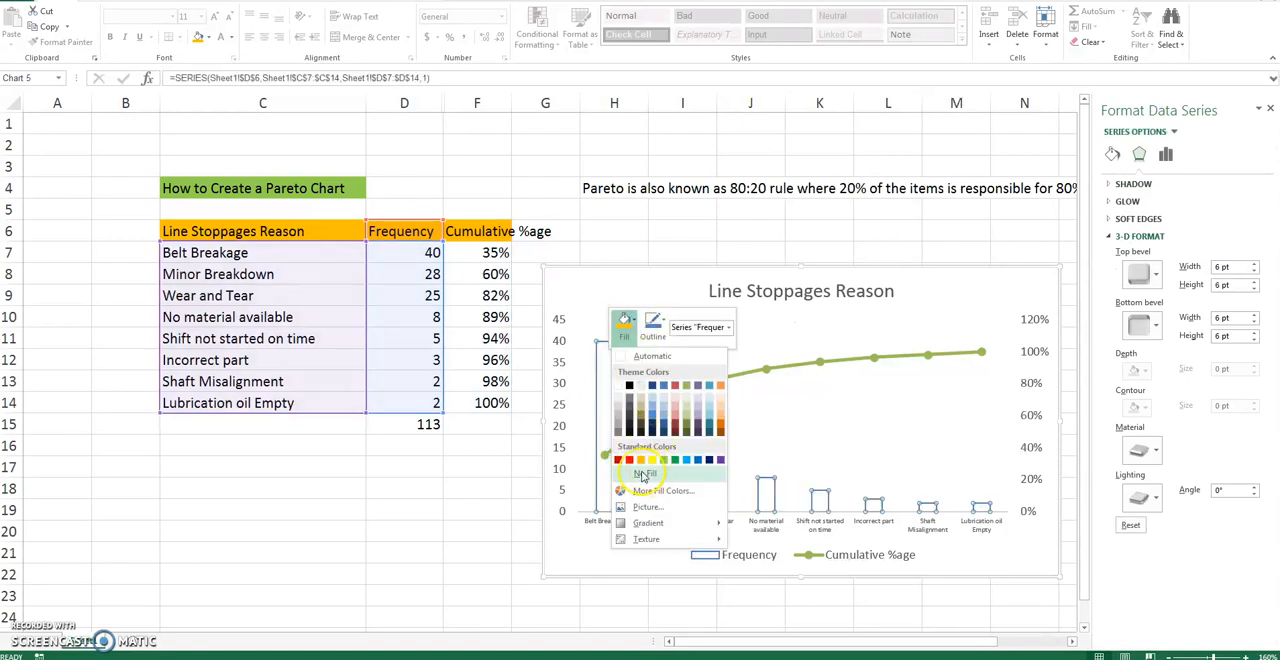
click(675, 428)
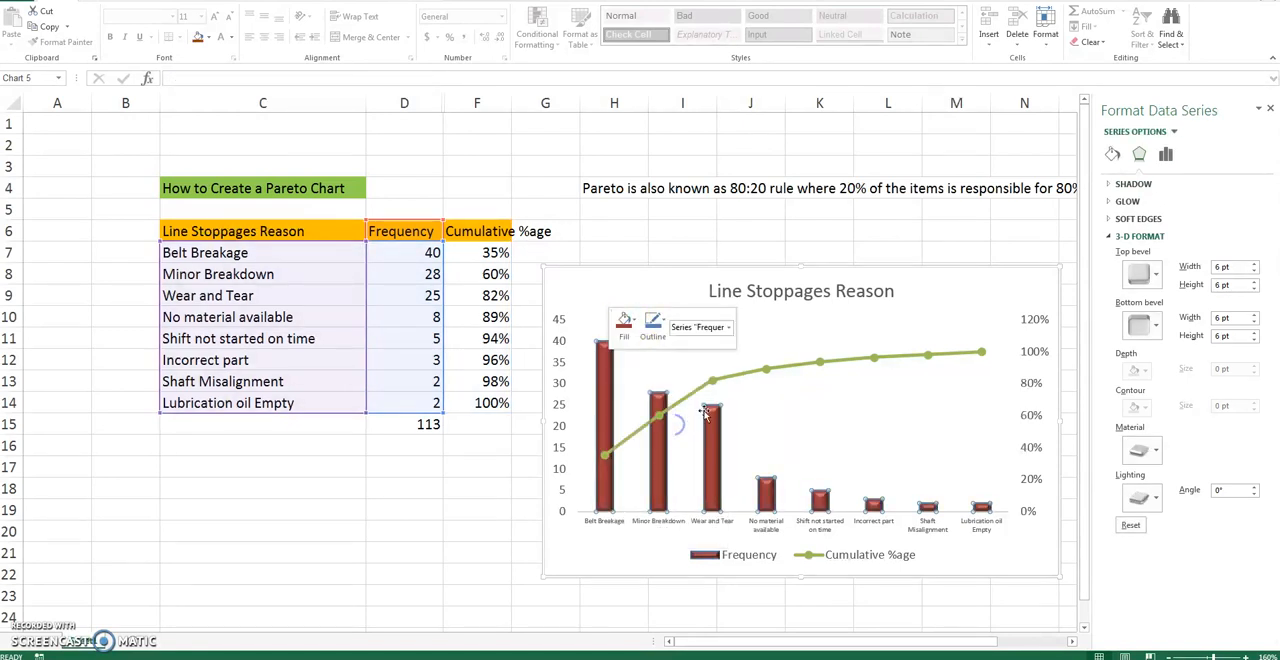
click(714, 428)
click(487, 490)
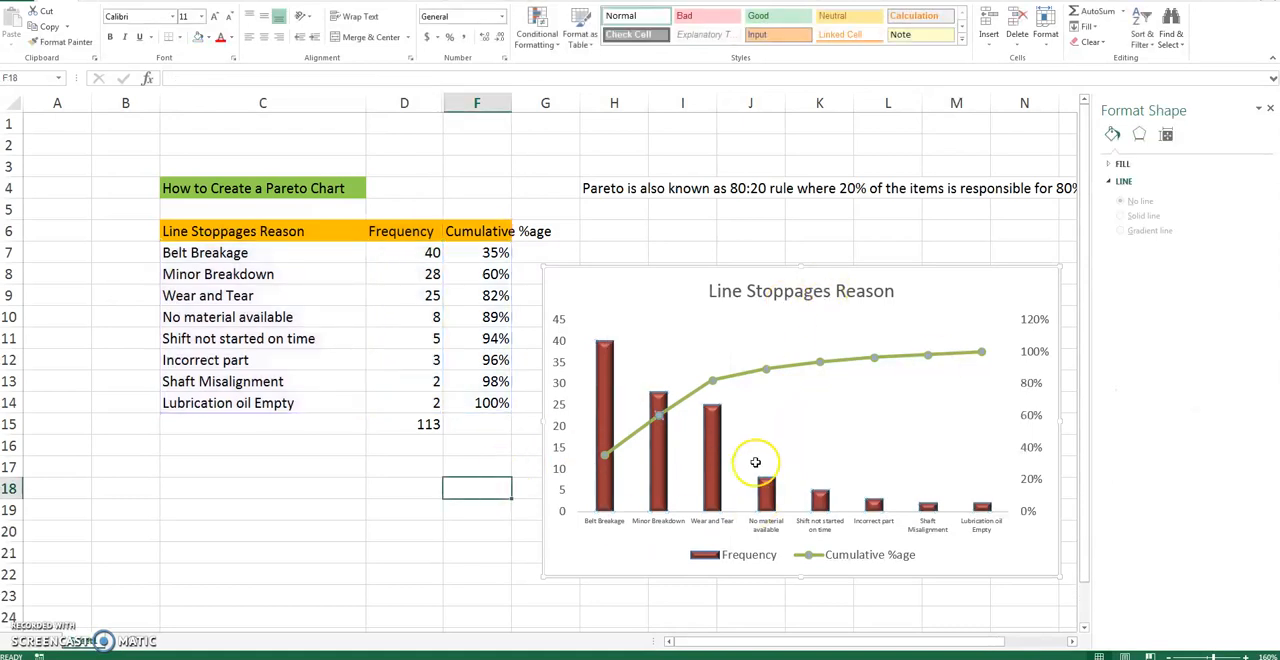
- Delete the chart legend and set the secondary vertical axis maximum to 1.0
click(750, 555)
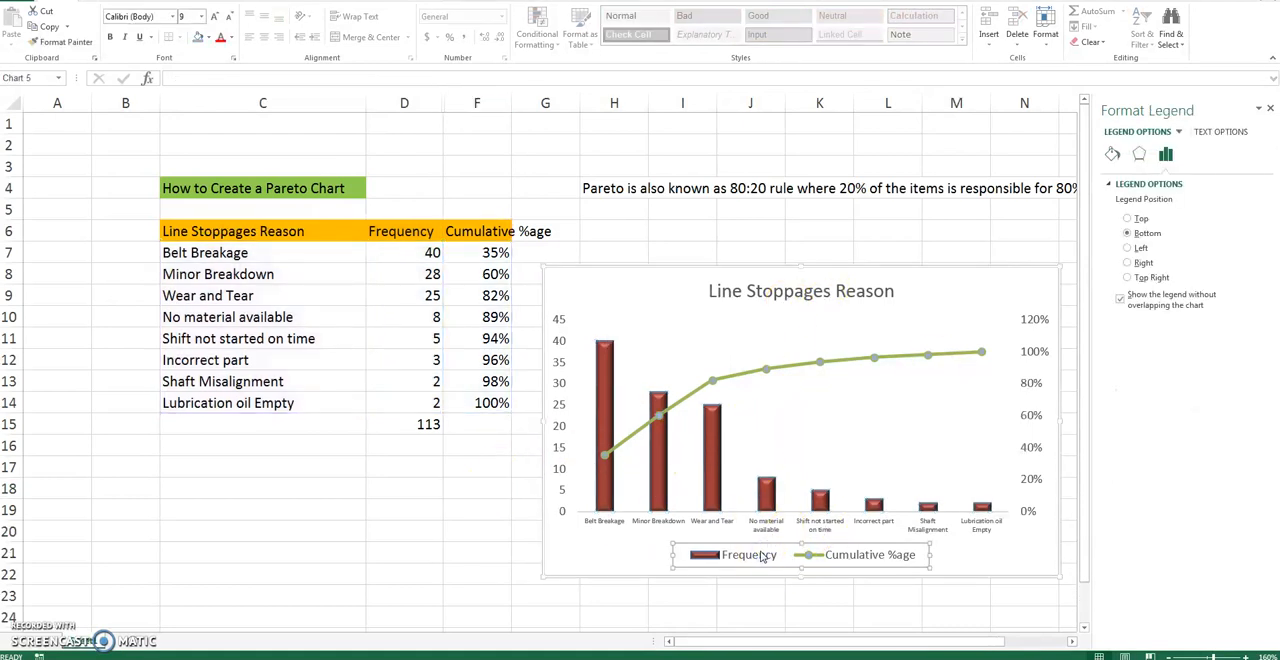
key(Delete)
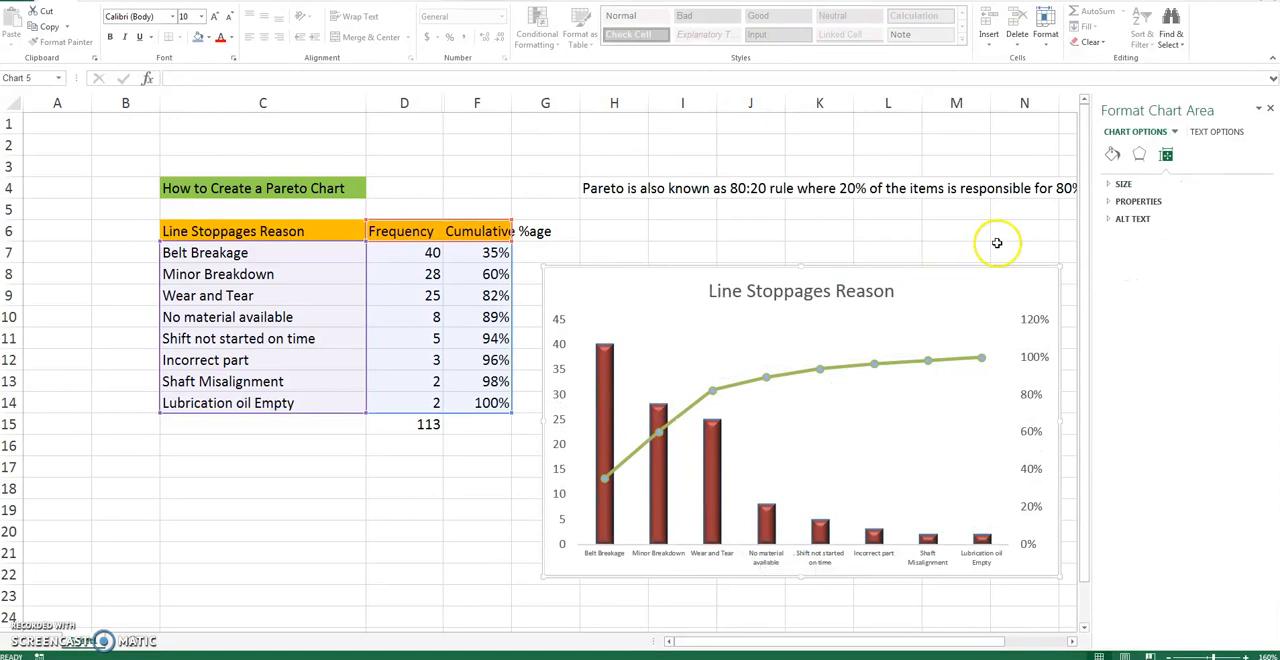
click(1025, 346)
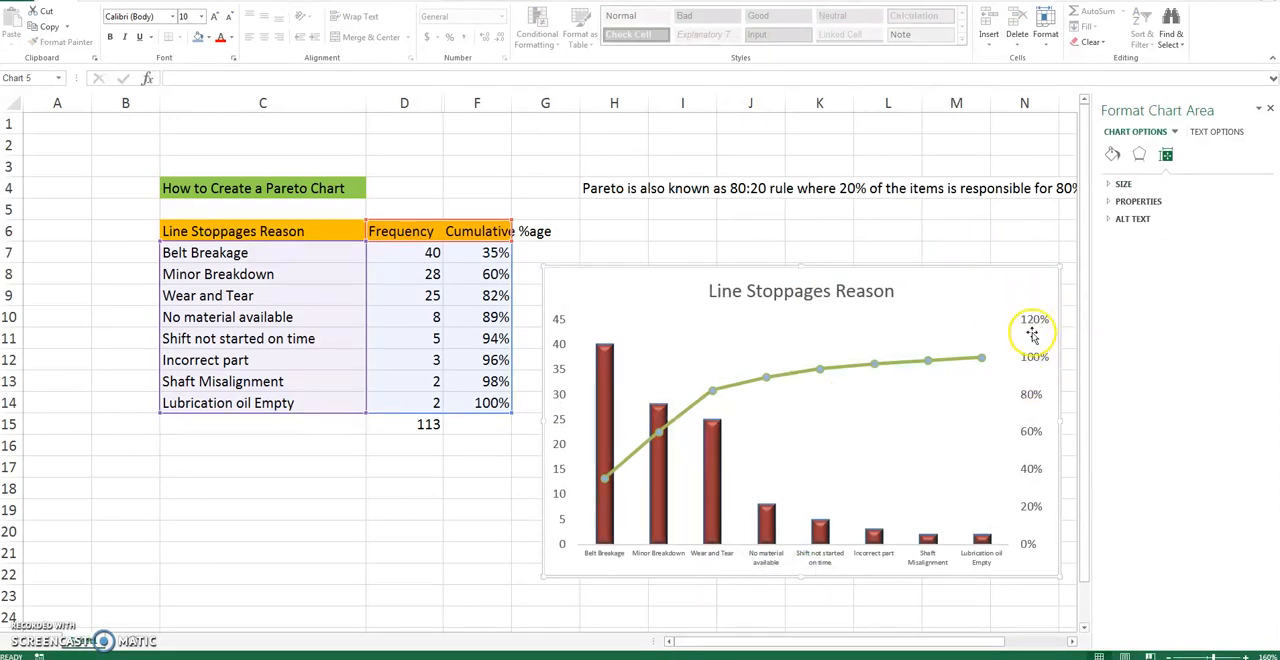
right_click(1030, 358)
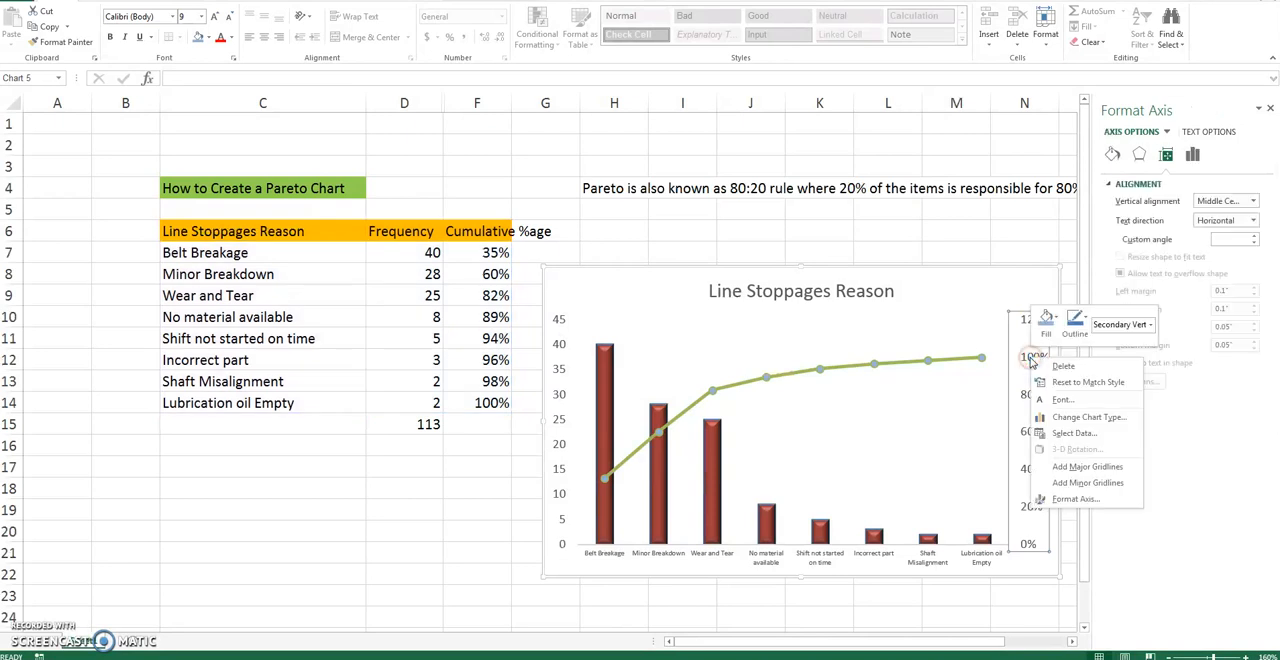
click(1074, 499)
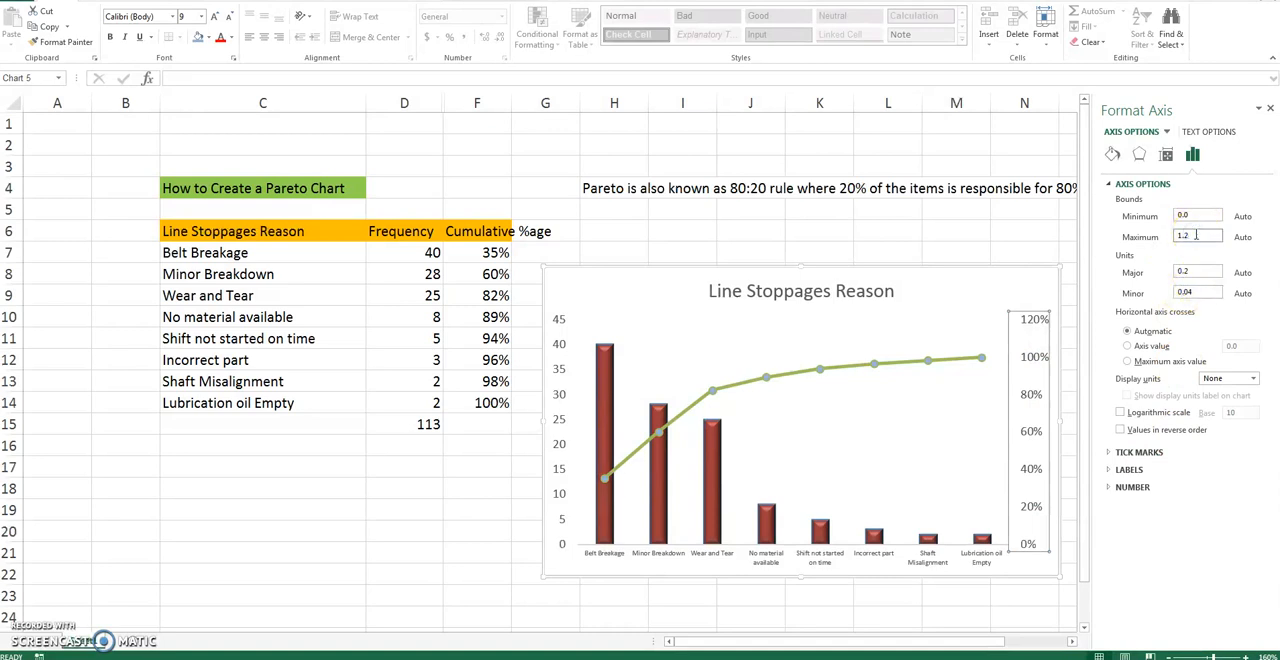
key(Return)
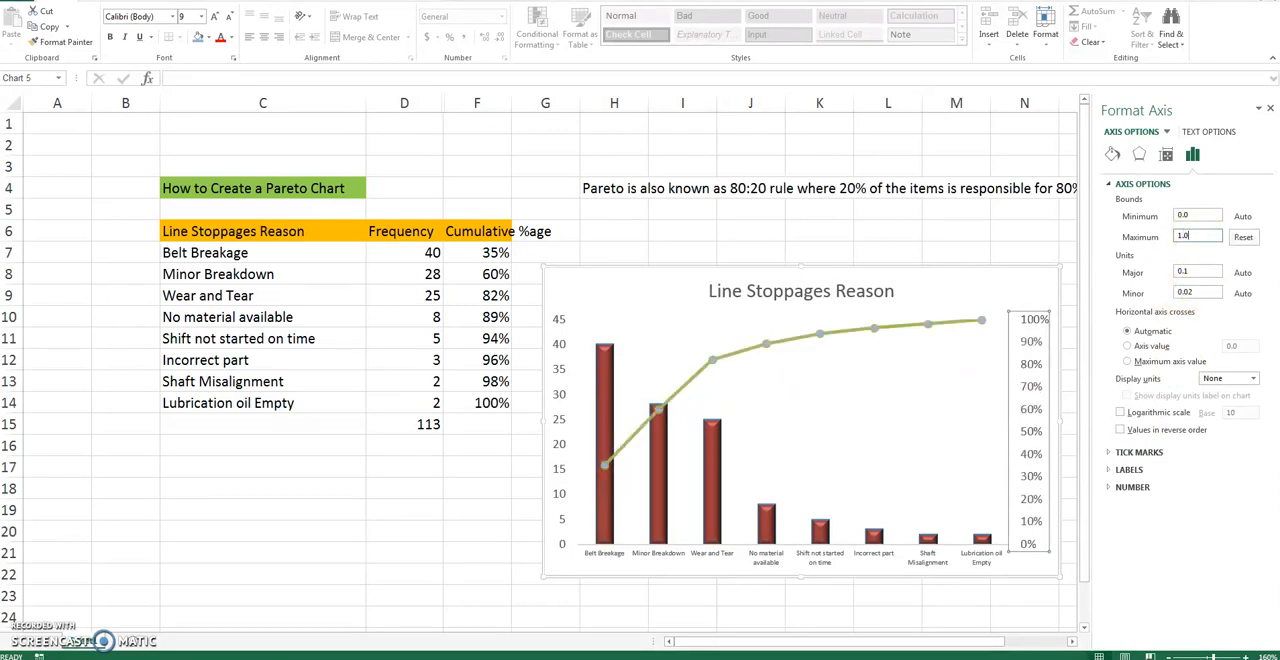
click(437, 509)
- Fill the chart area background with light grey
click(666, 277)
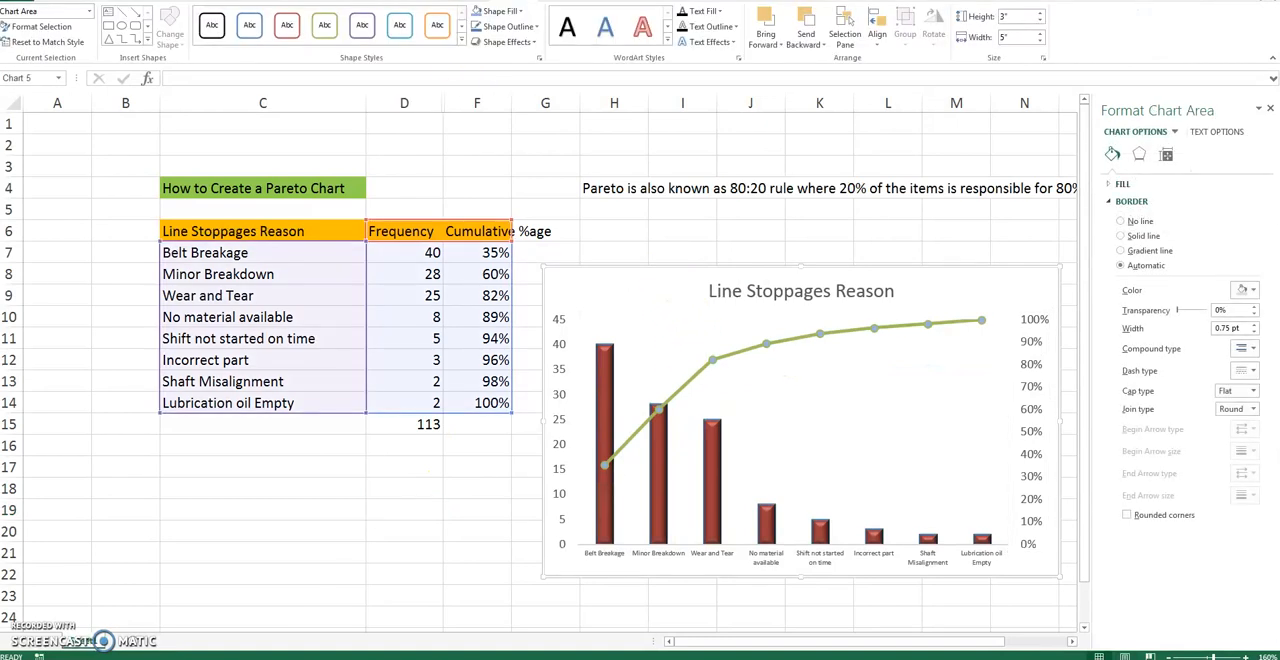
click(497, 11)
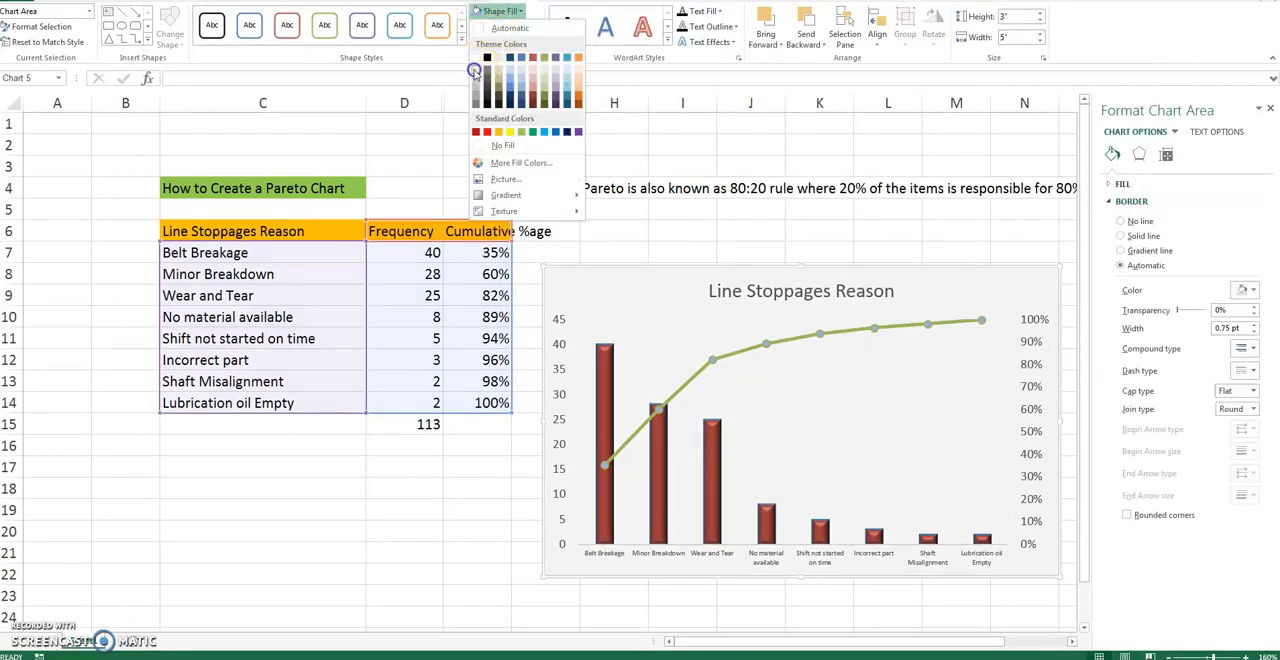
click(475, 71)
- Fill cells G7:O23 behind the chart with black and centre the chart within that black frame
drag(548, 252, 1064, 592)
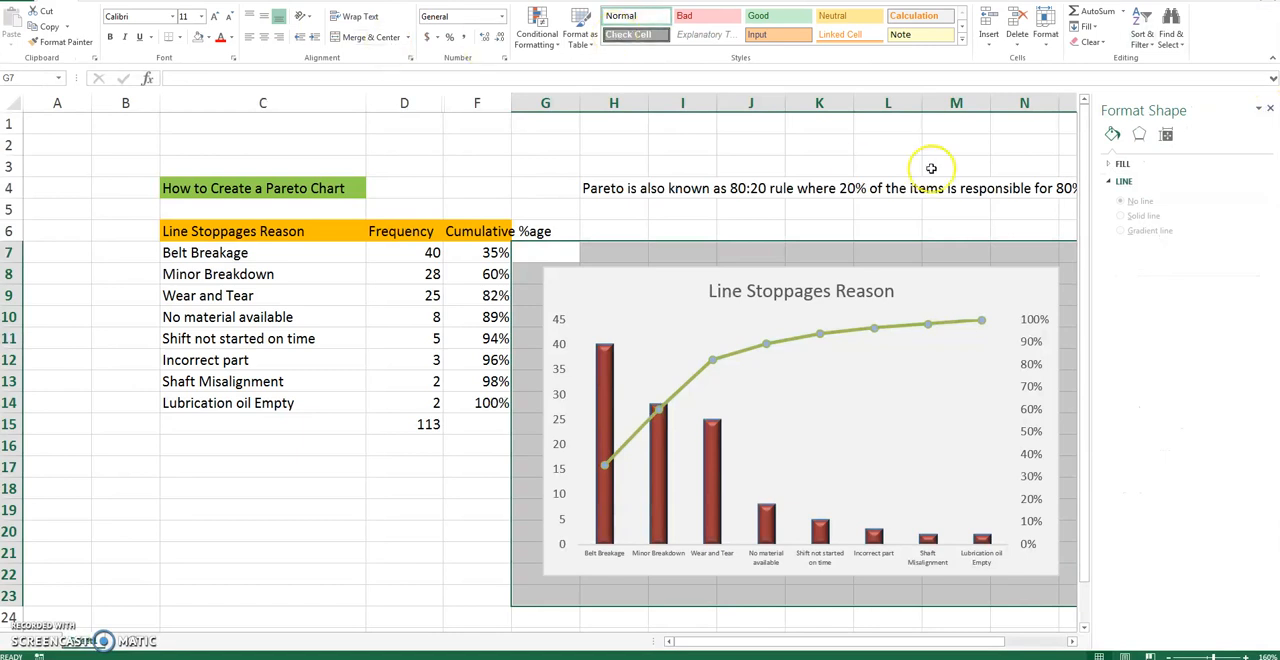
click(1270, 109)
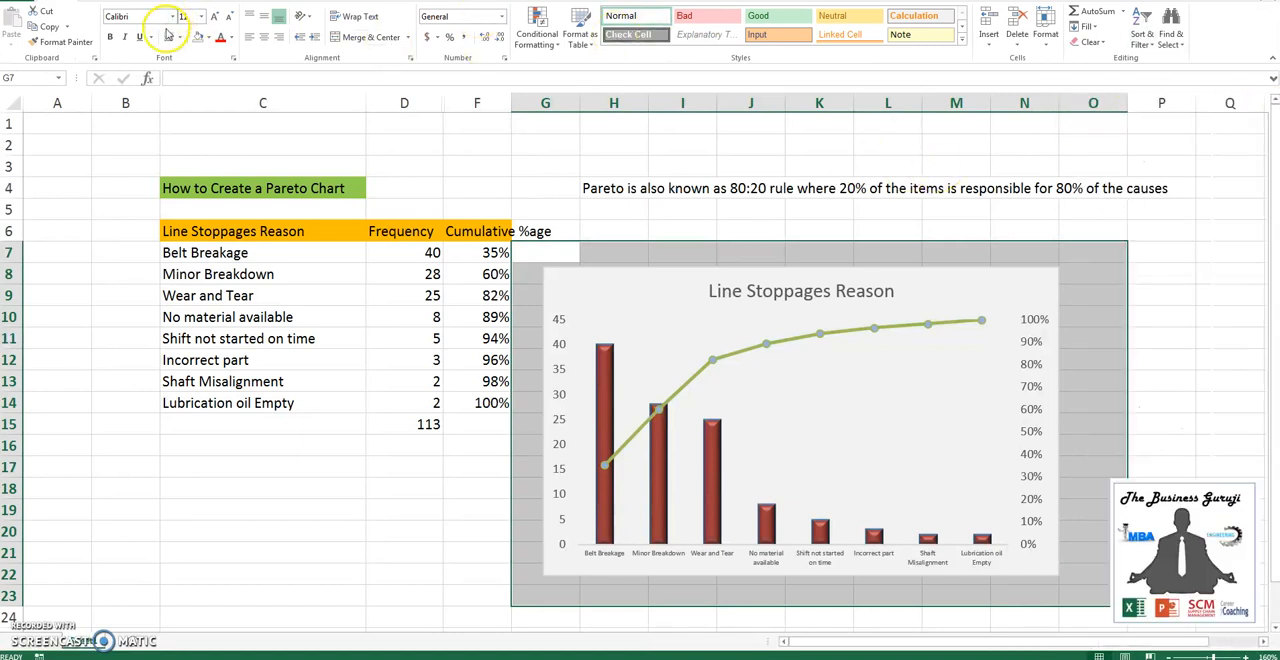
click(208, 37)
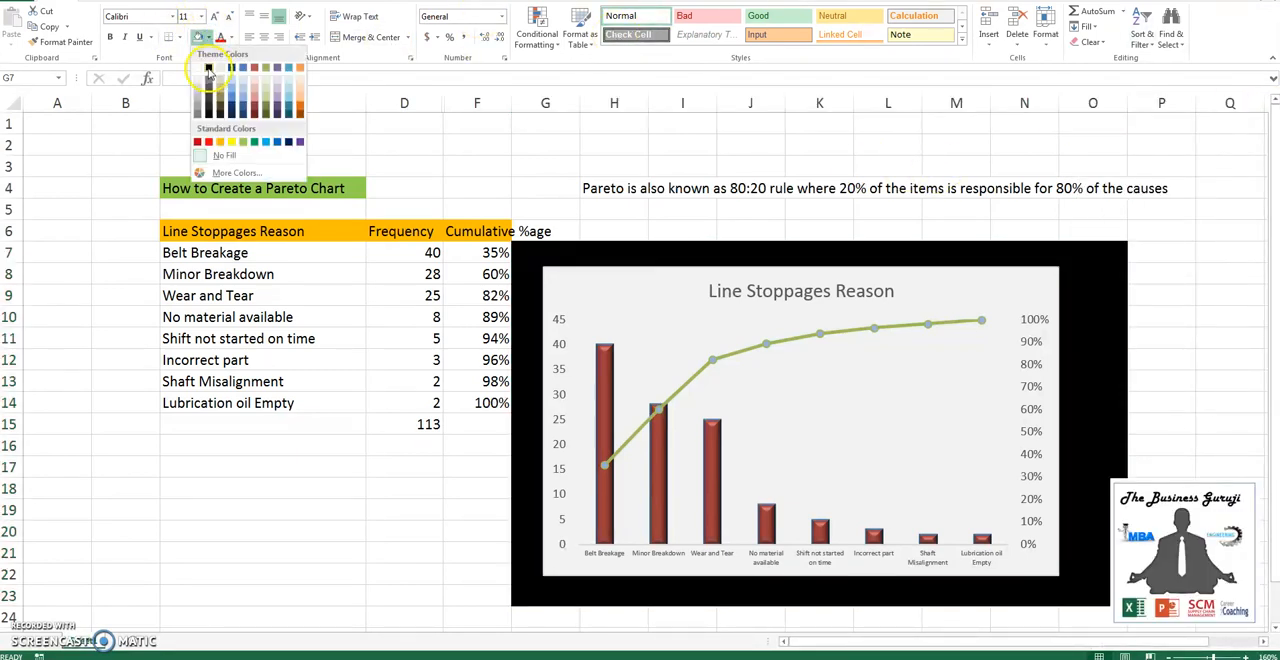
click(208, 68)
mouse_move(640, 284)
mouse_down()
mouse_move(674, 286)
mouse_move(655, 288)
mouse_up()
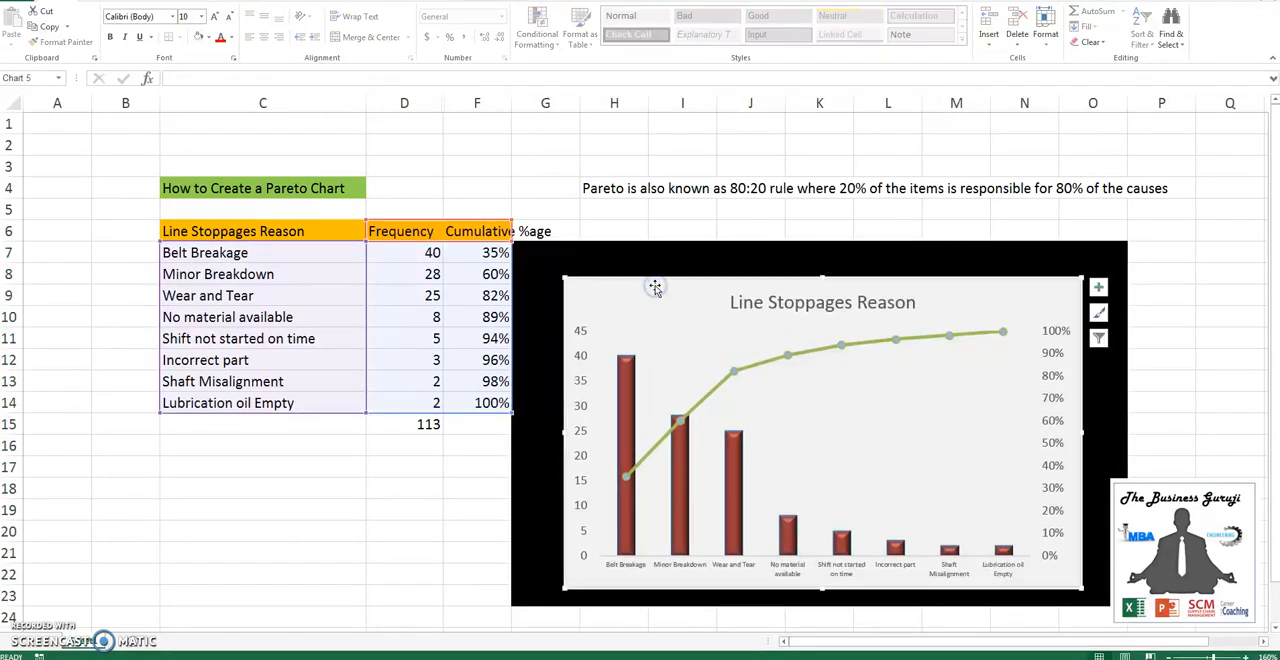
- Fill the markers of the Cumulative %age line with green and deselect the chart
click(842, 349)
right_click(842, 349)
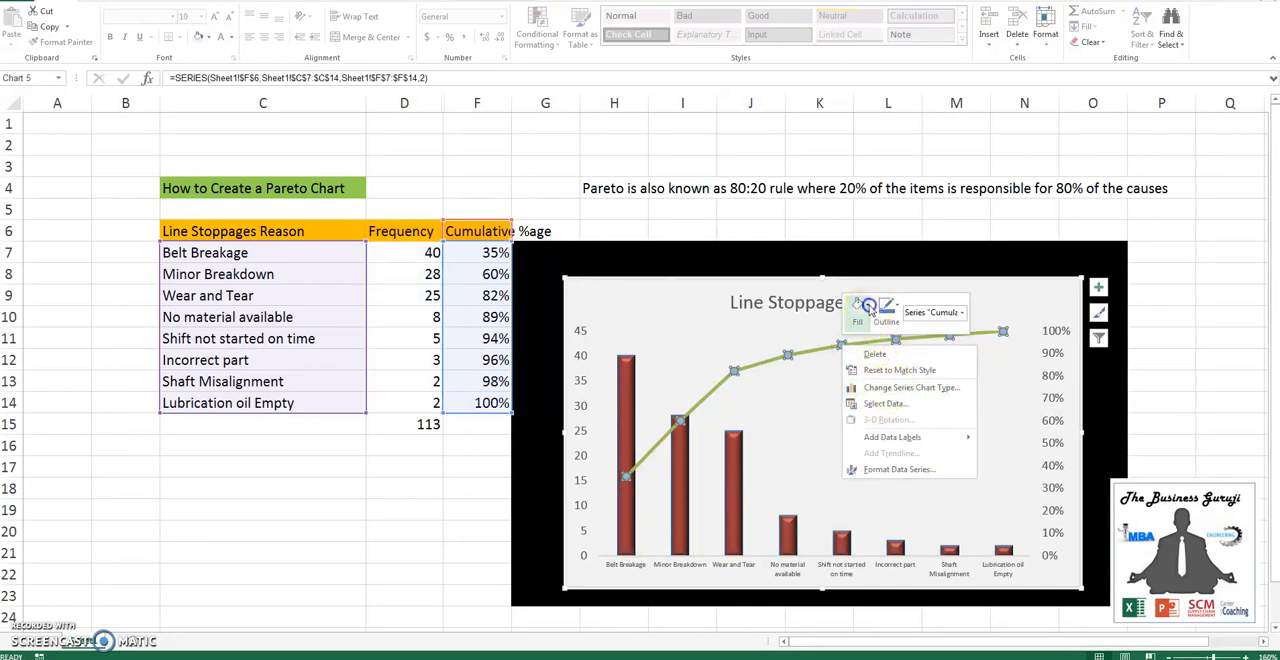
click(869, 309)
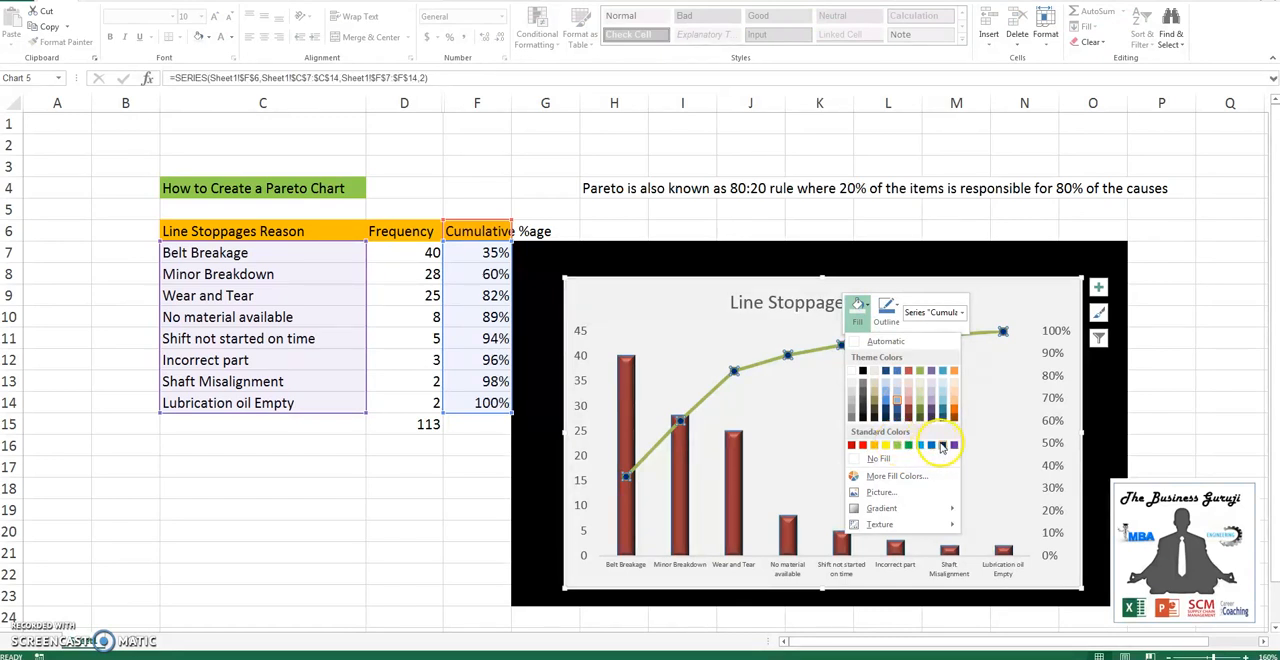
click(908, 445)
click(718, 338)
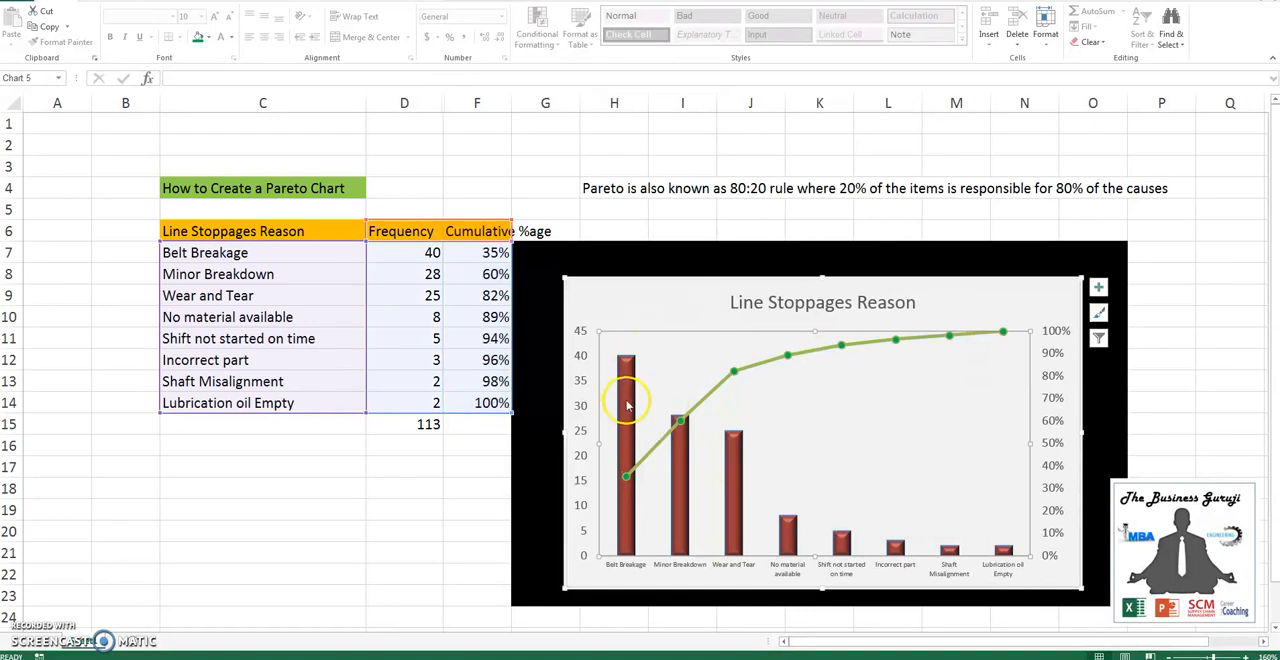
mouse_move(630, 407)
click(1022, 254)
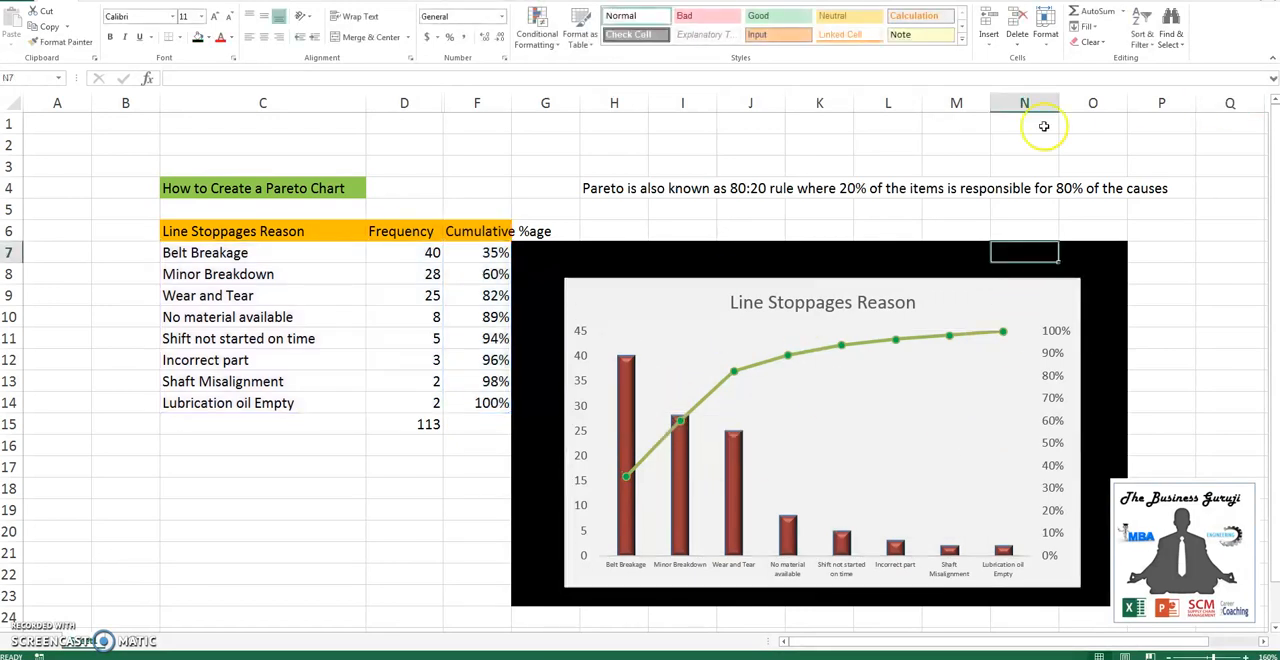